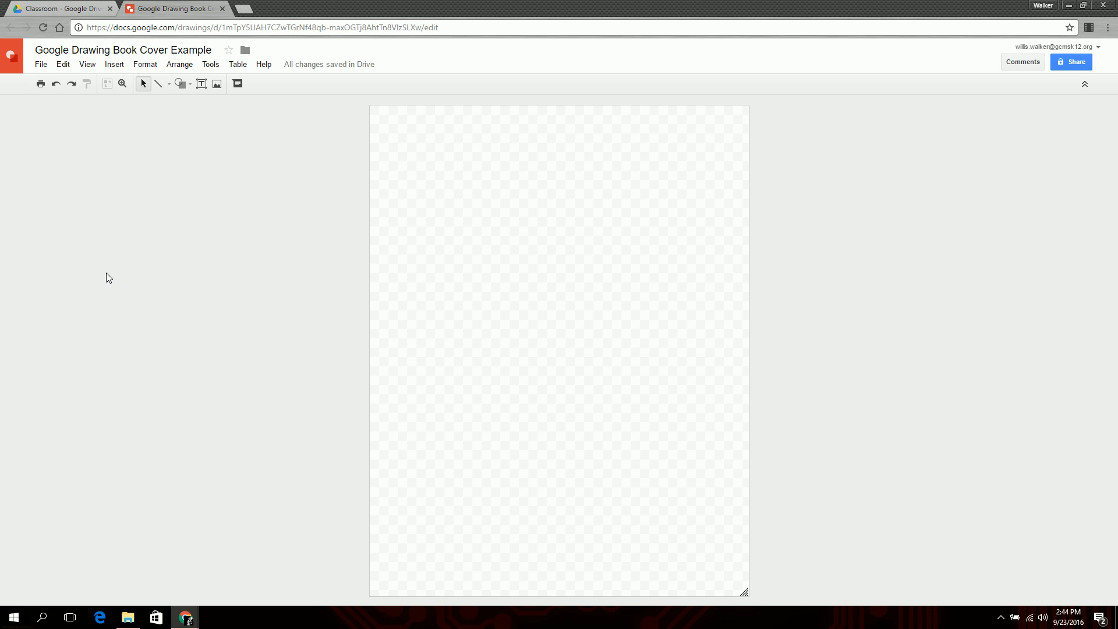
# Add a wide text box across the upper part of the page containing the title "Interworld"
pyautogui.click(114, 65)
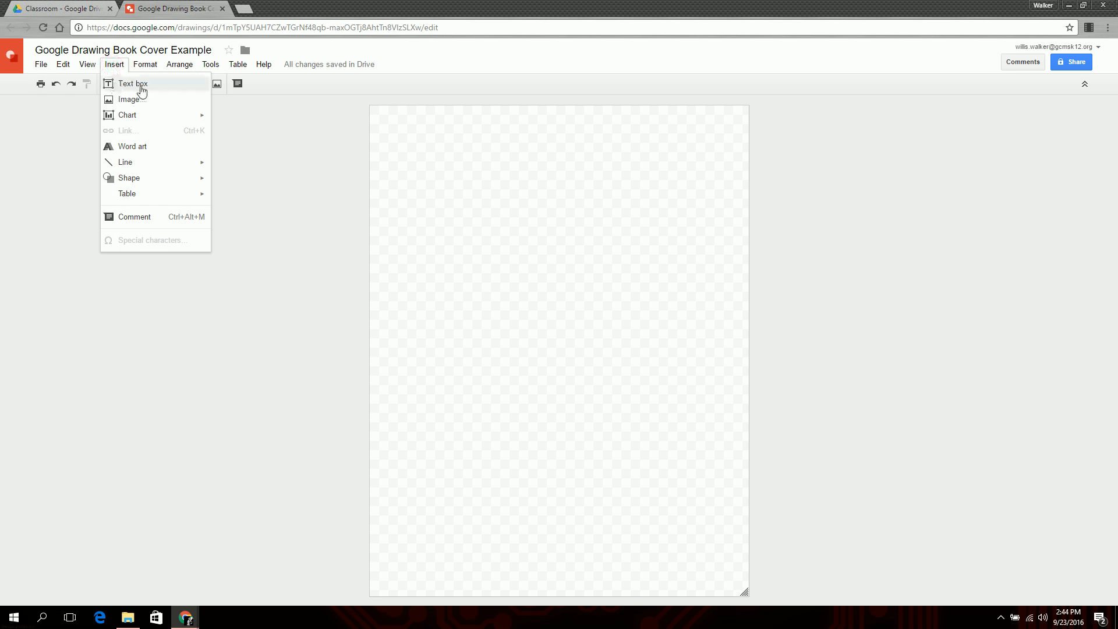
pyautogui.click(128, 87)
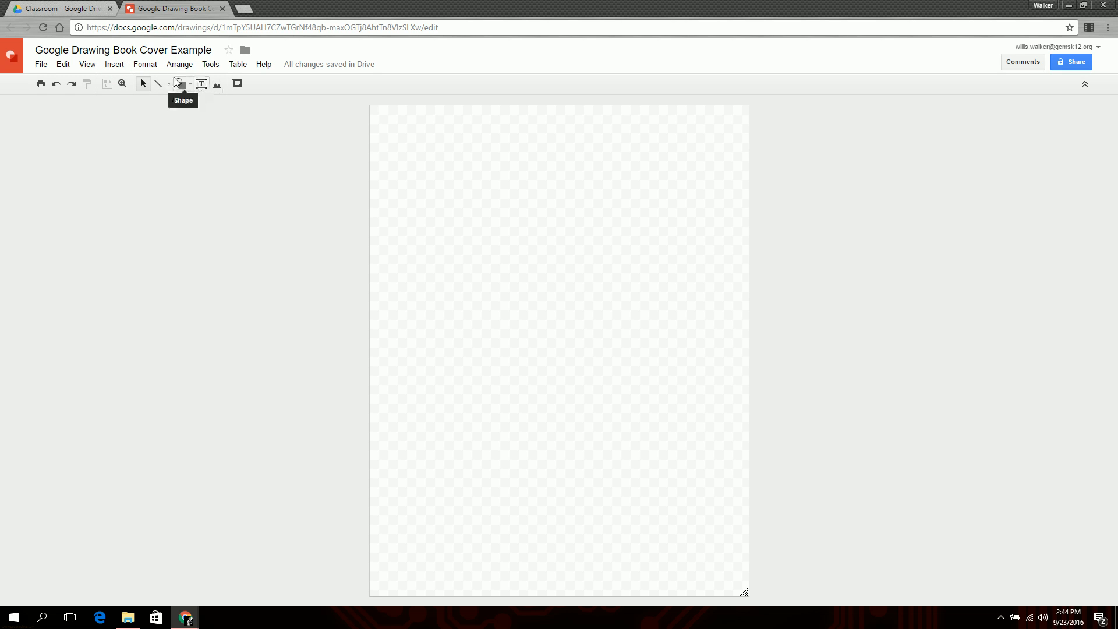
pyautogui.click(201, 84)
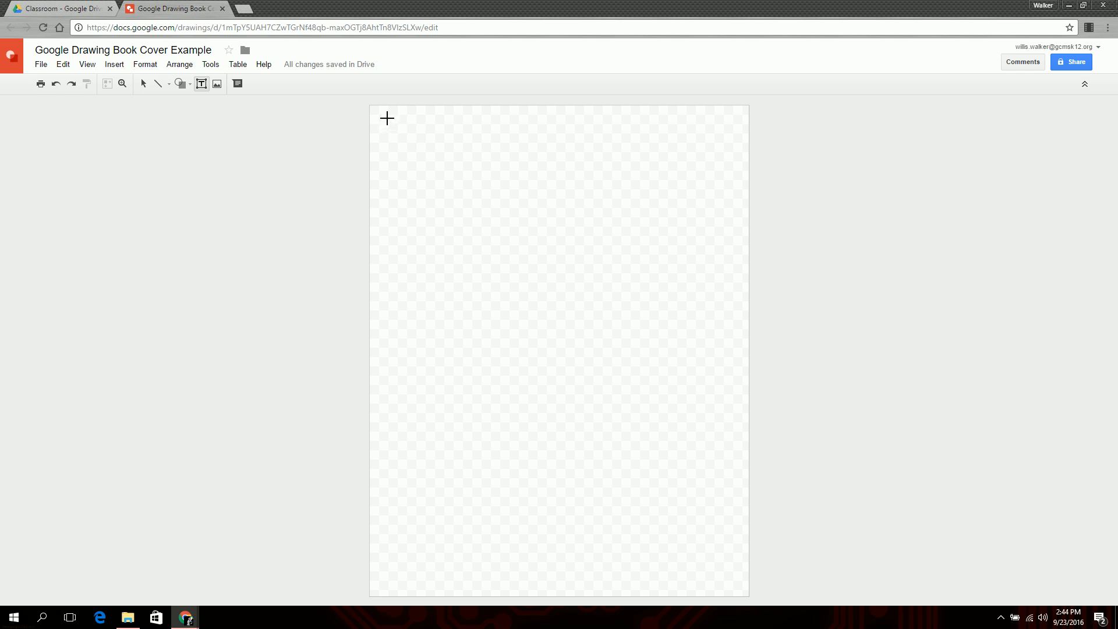
pyautogui.moveTo(387, 118); pyautogui.dragTo(739, 210)
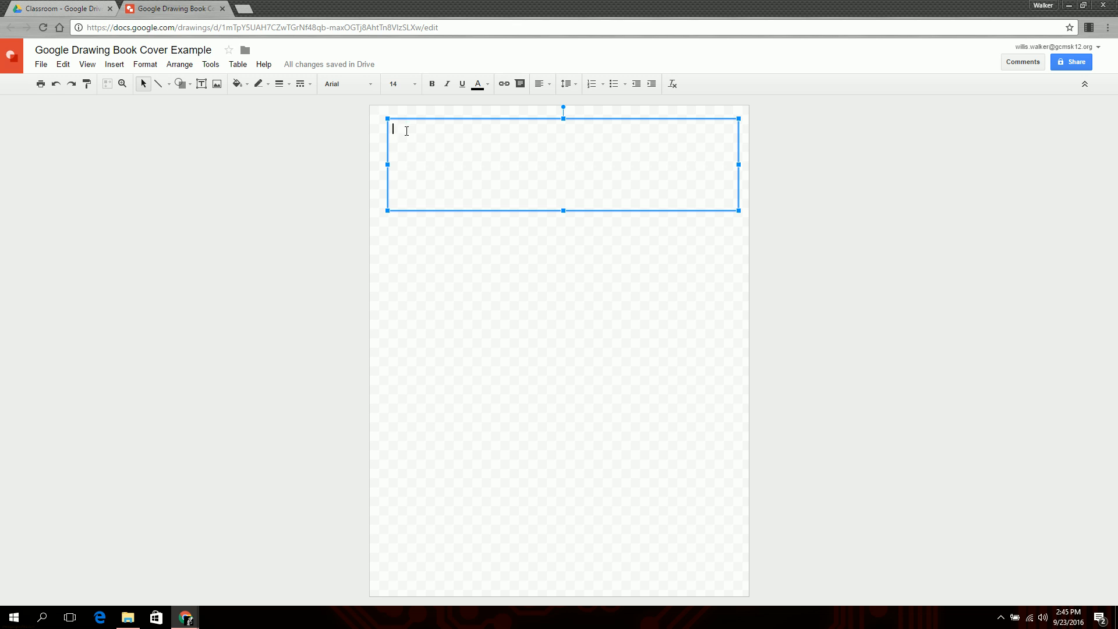
pyautogui.write('Interworld')
pyautogui.click(497, 378)
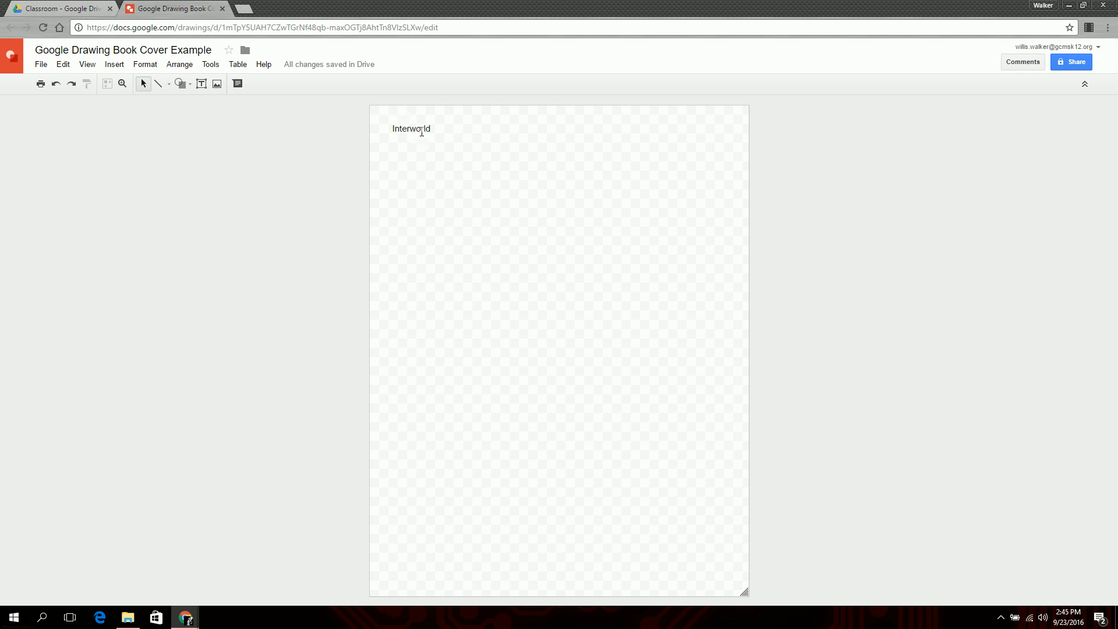
# Change the font of the "Interworld" title text to Russo One
pyautogui.click(423, 128)
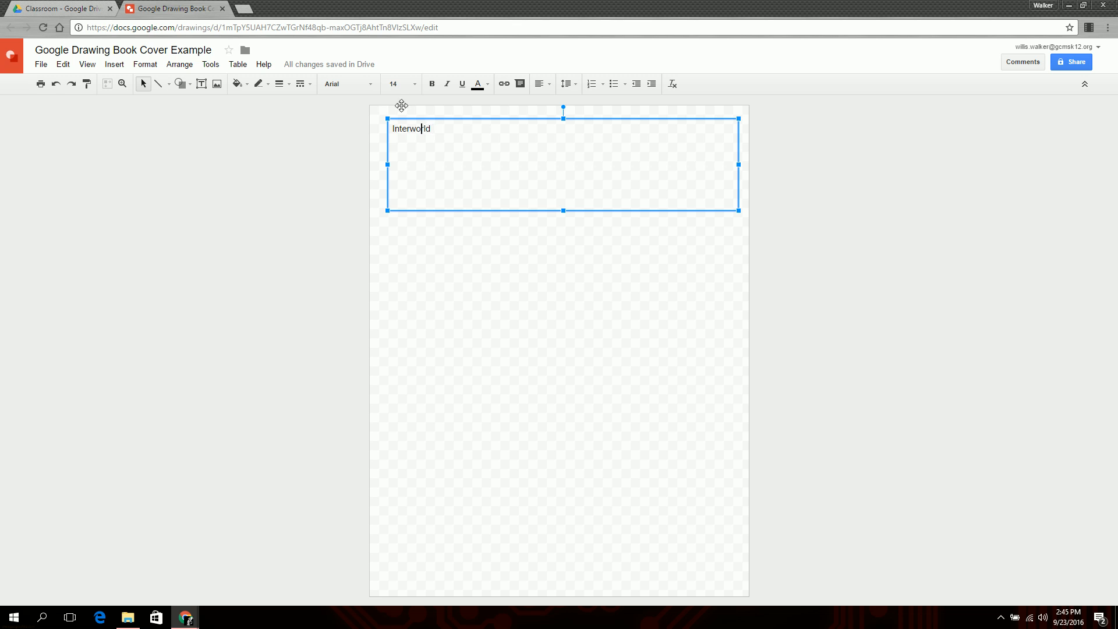
pyautogui.moveTo(437, 129); pyautogui.dragTo(387, 129)
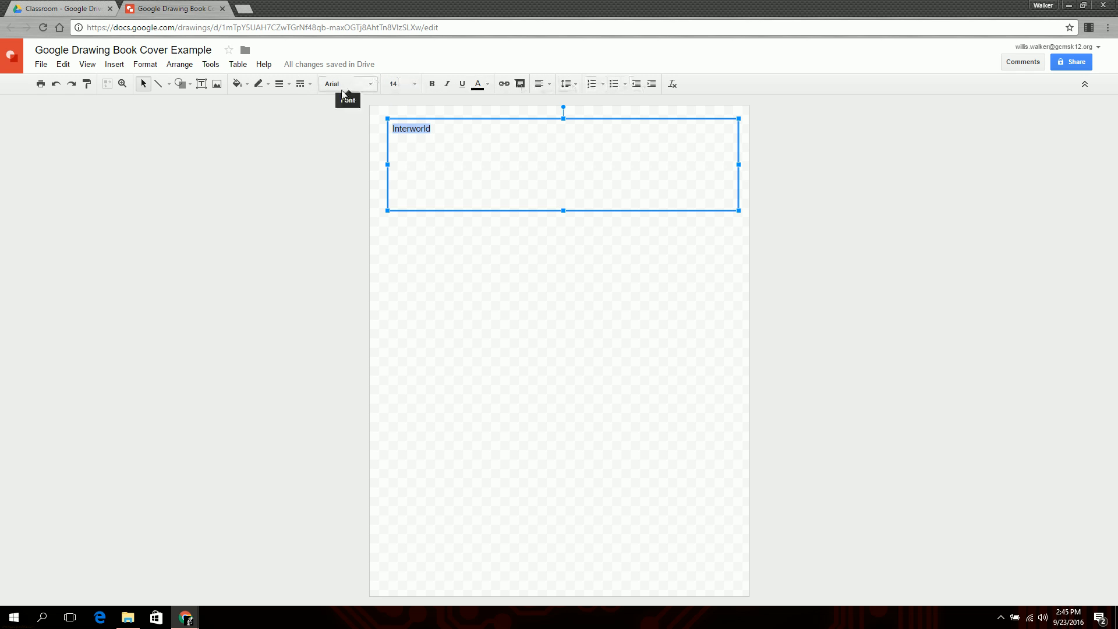
pyautogui.click(371, 88)
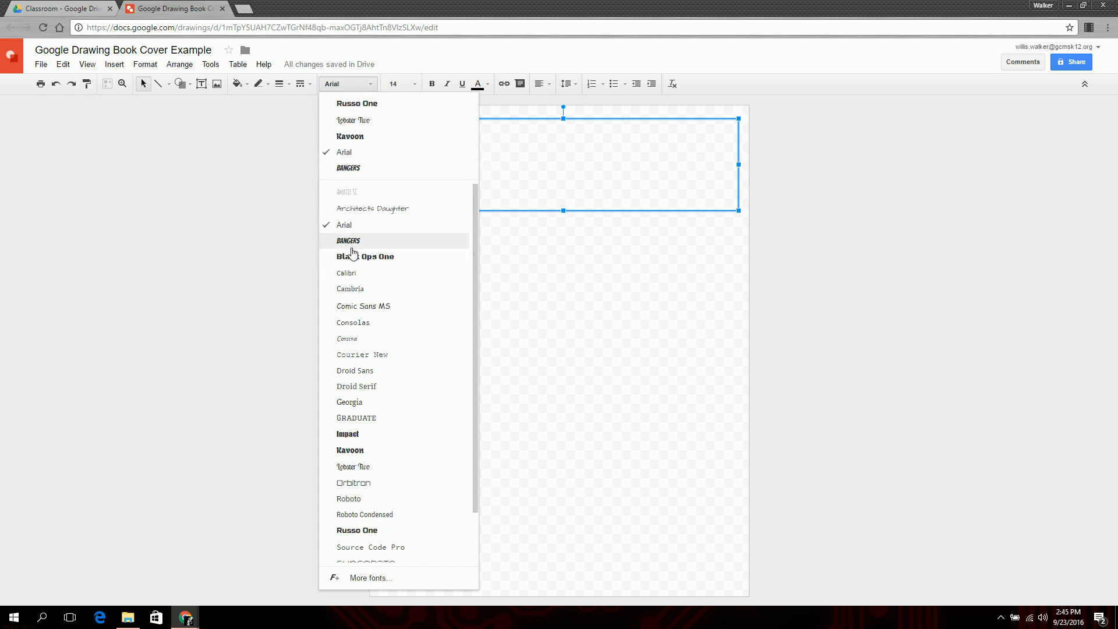
pyautogui.scroll(-1, 367, 356)
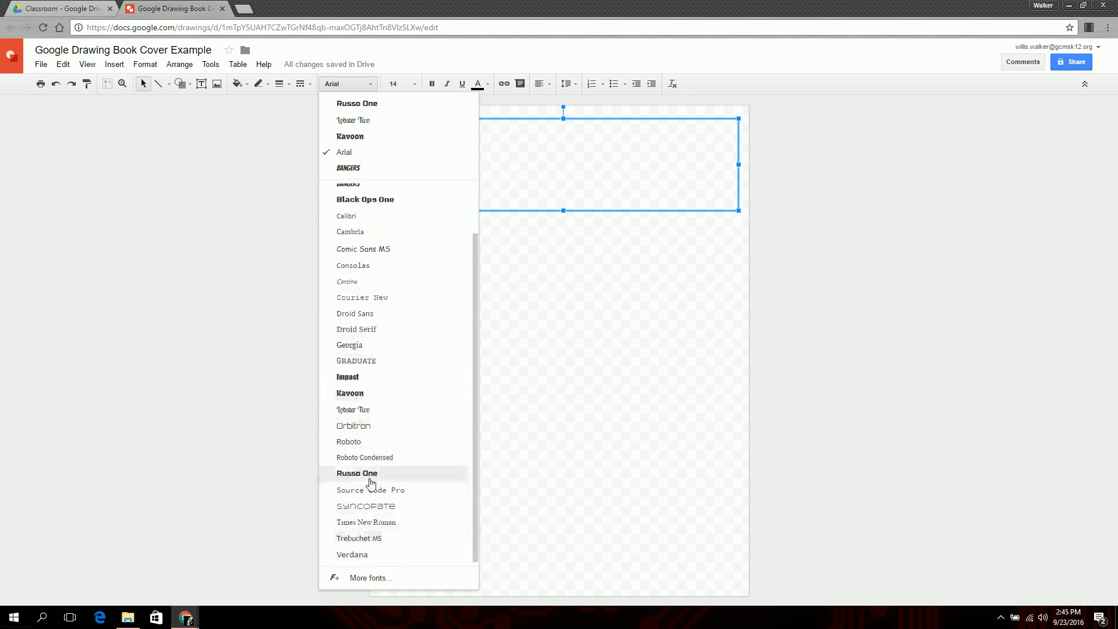
pyautogui.scroll(1, 365, 188)
pyautogui.scroll(-1, 377, 524)
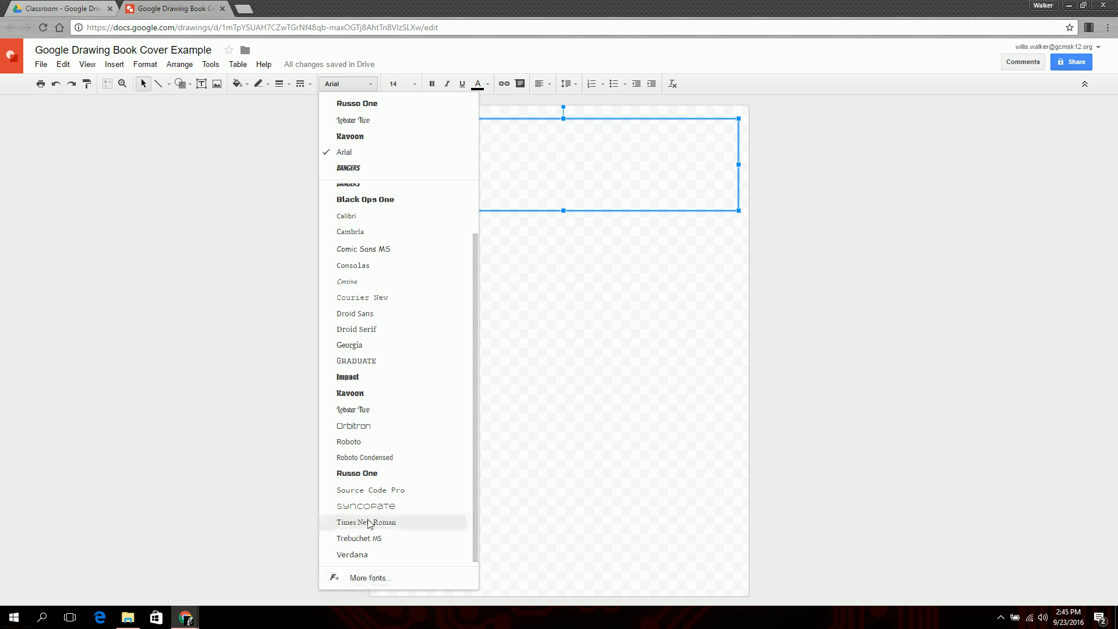
pyautogui.scroll(1, 352, 137)
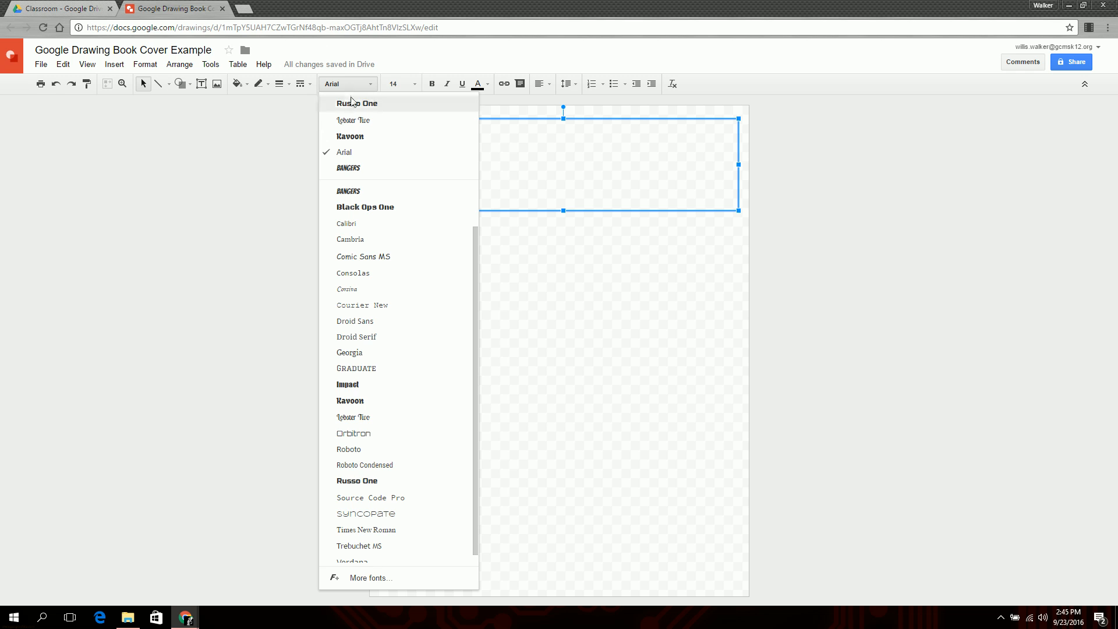
pyautogui.click(357, 106)
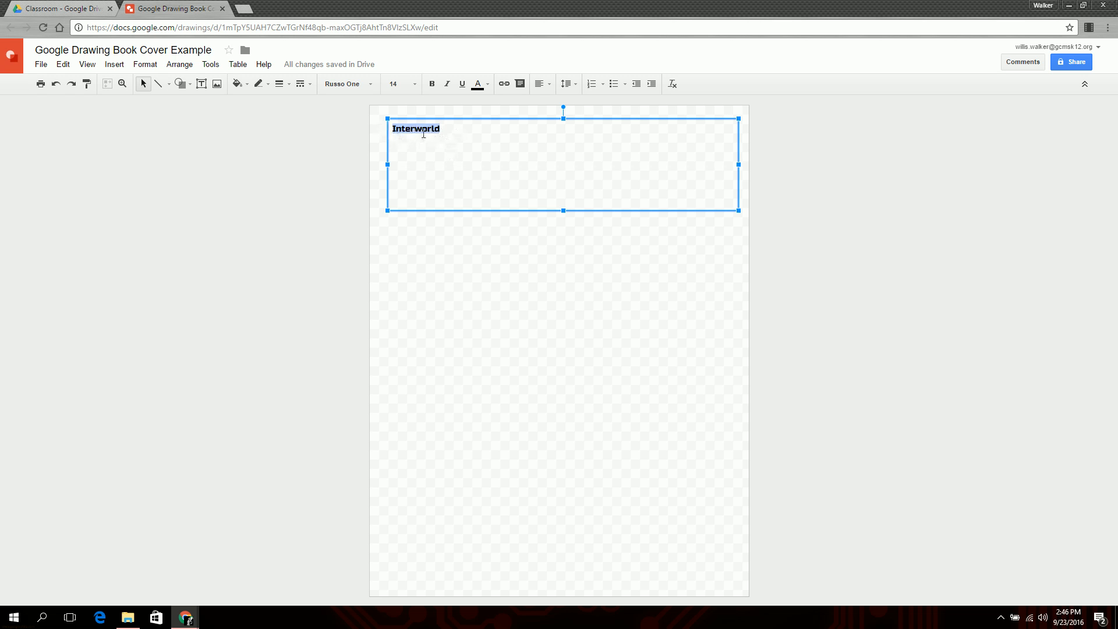
# Set the font size of the "Interworld" title to 96
pyautogui.click(414, 87)
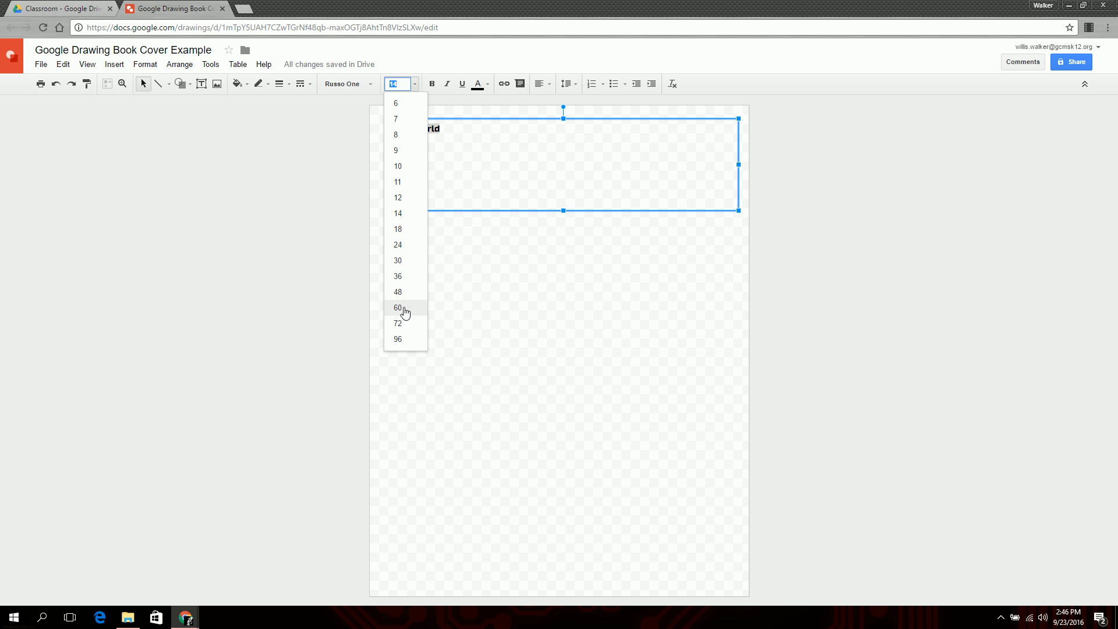
pyautogui.click(398, 307)
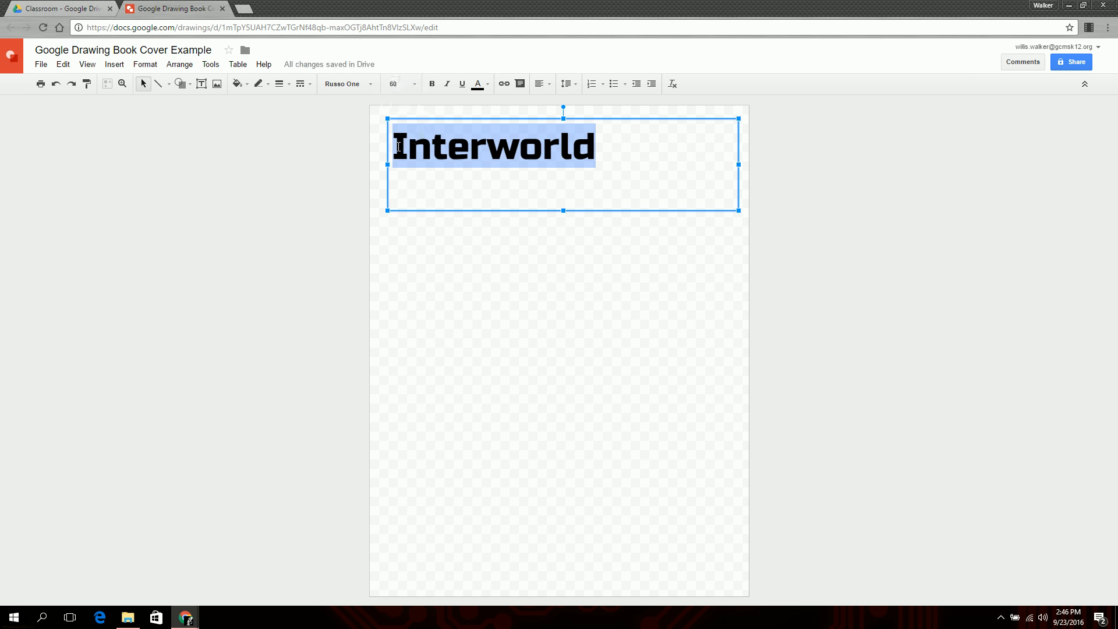
pyautogui.click(415, 85)
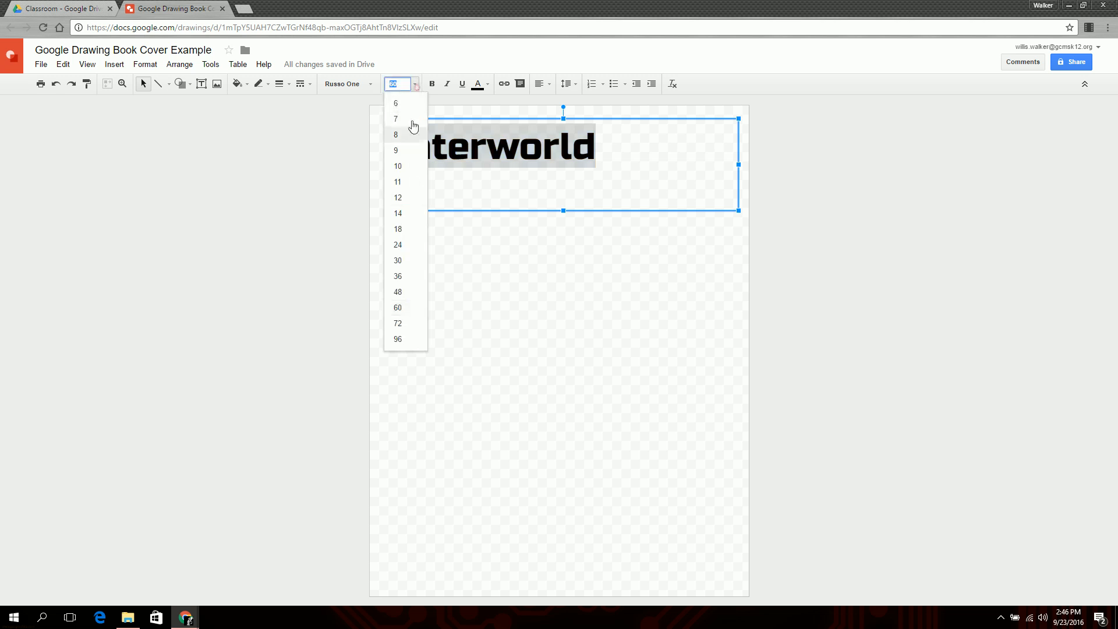
pyautogui.click(398, 339)
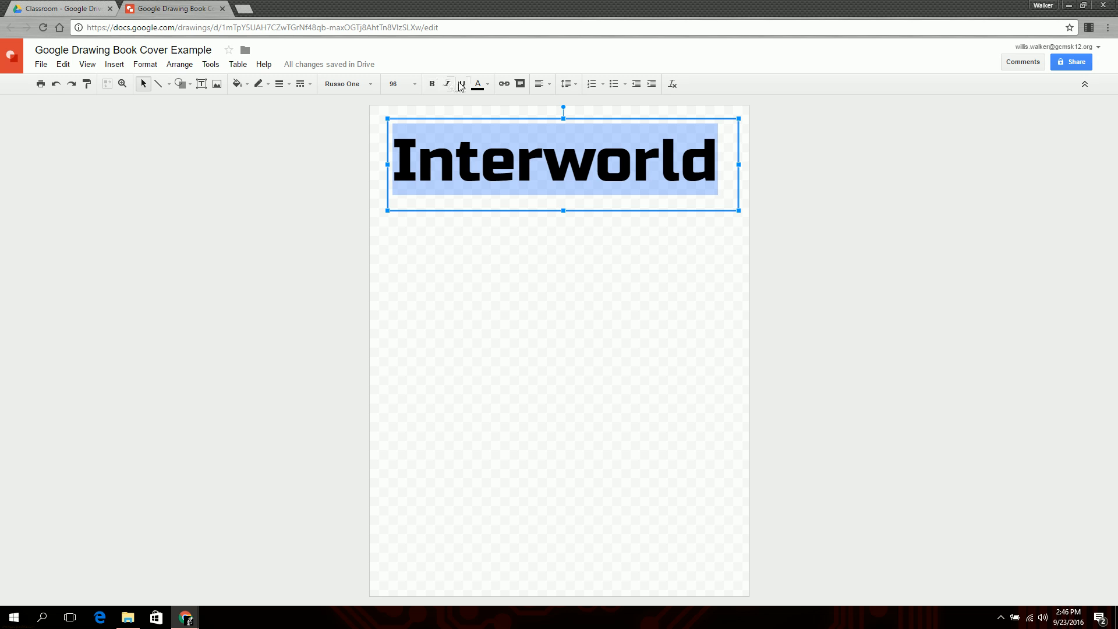
pyautogui.click(436, 84)
pyautogui.click(436, 85)
# Colour the "Interworld" title text blue
pyautogui.click(488, 85)
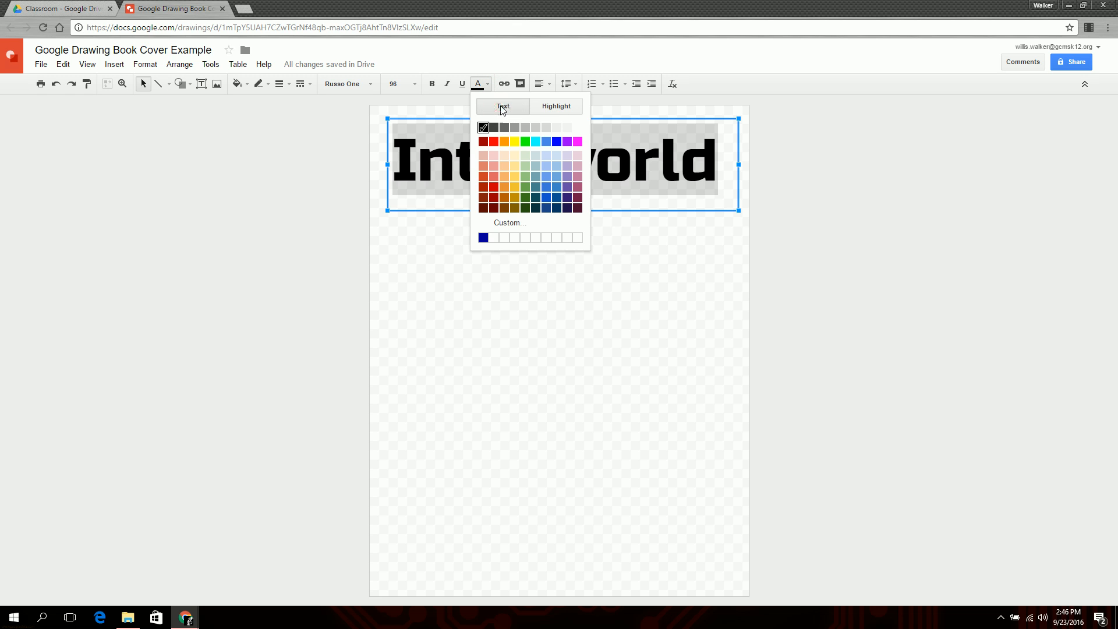
pyautogui.click(556, 141)
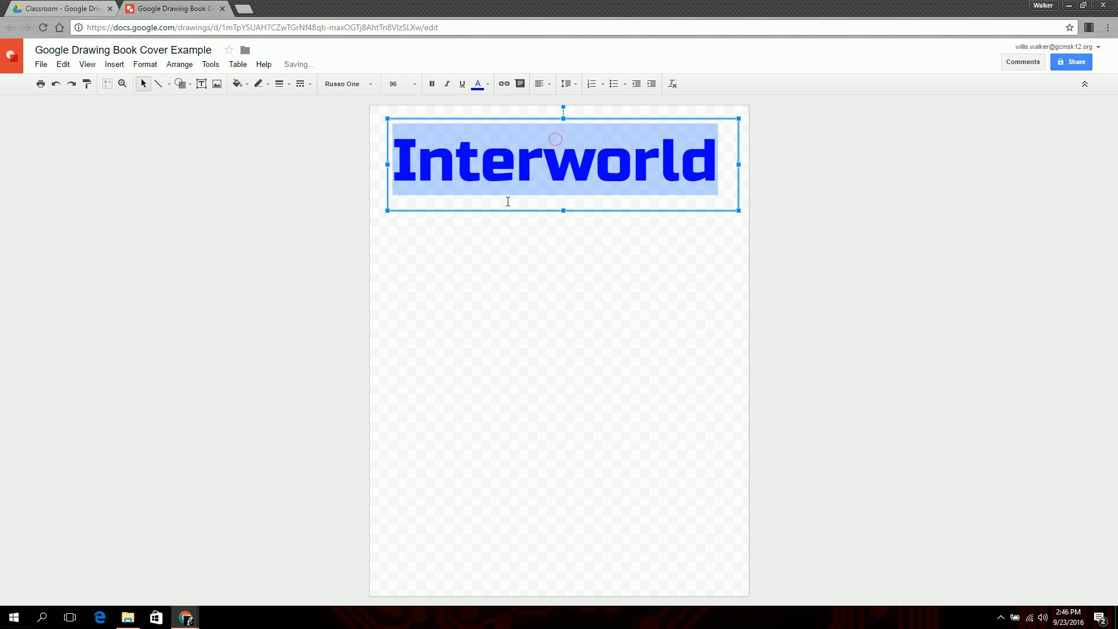
pyautogui.click(508, 202)
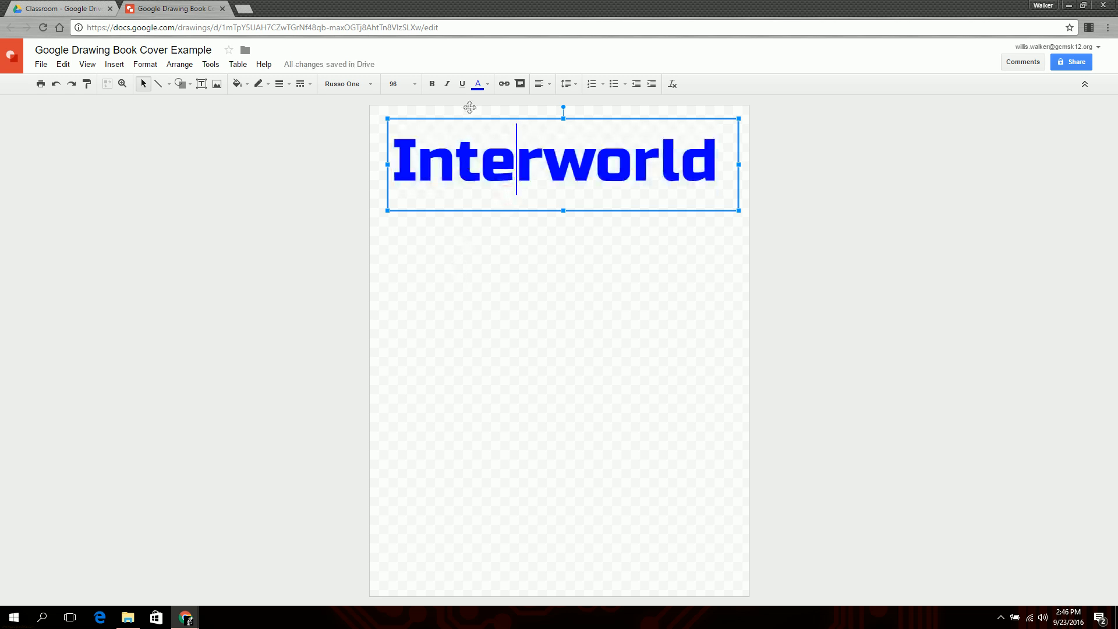
# Apply a yellow highlight behind the whole "Interworld" title text
pyautogui.moveTo(398, 178); pyautogui.dragTo(706, 162)
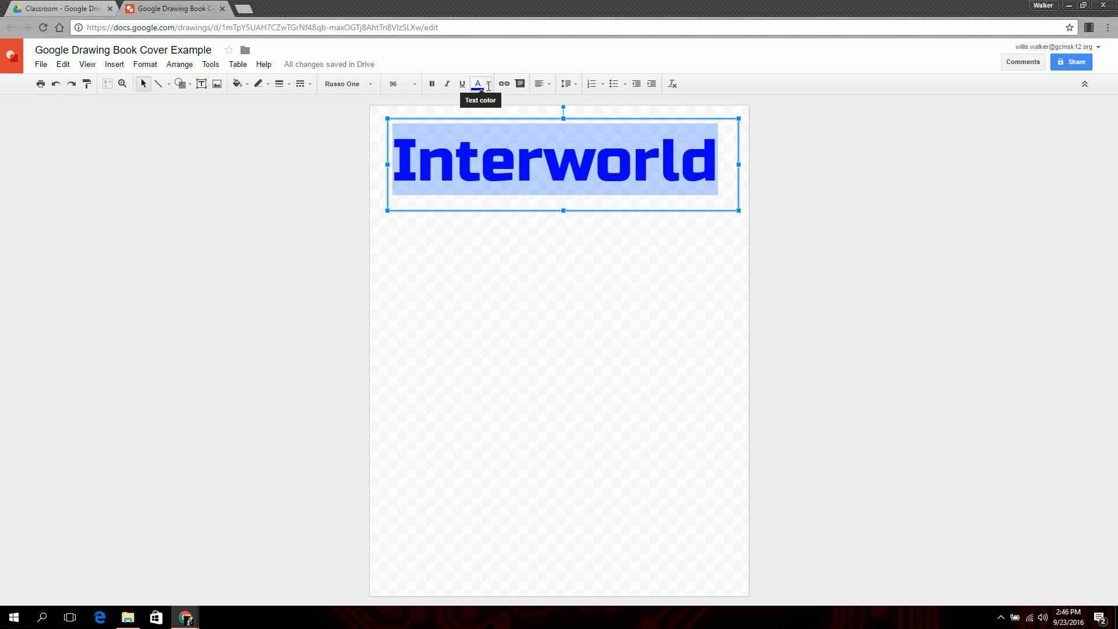
pyautogui.click(488, 85)
pyautogui.click(561, 105)
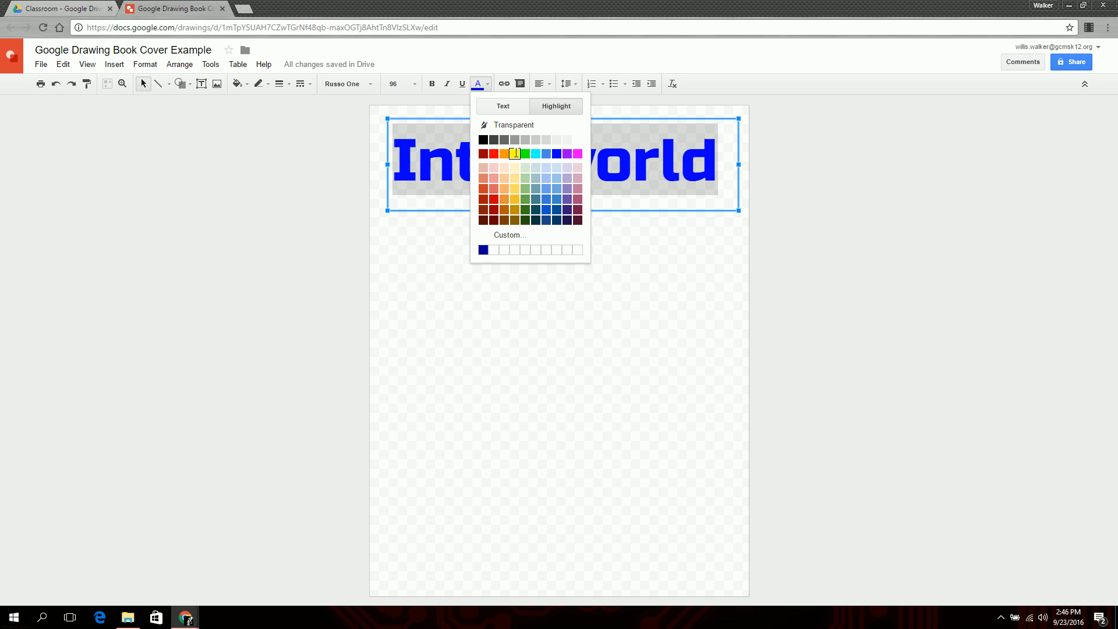
pyautogui.click(515, 153)
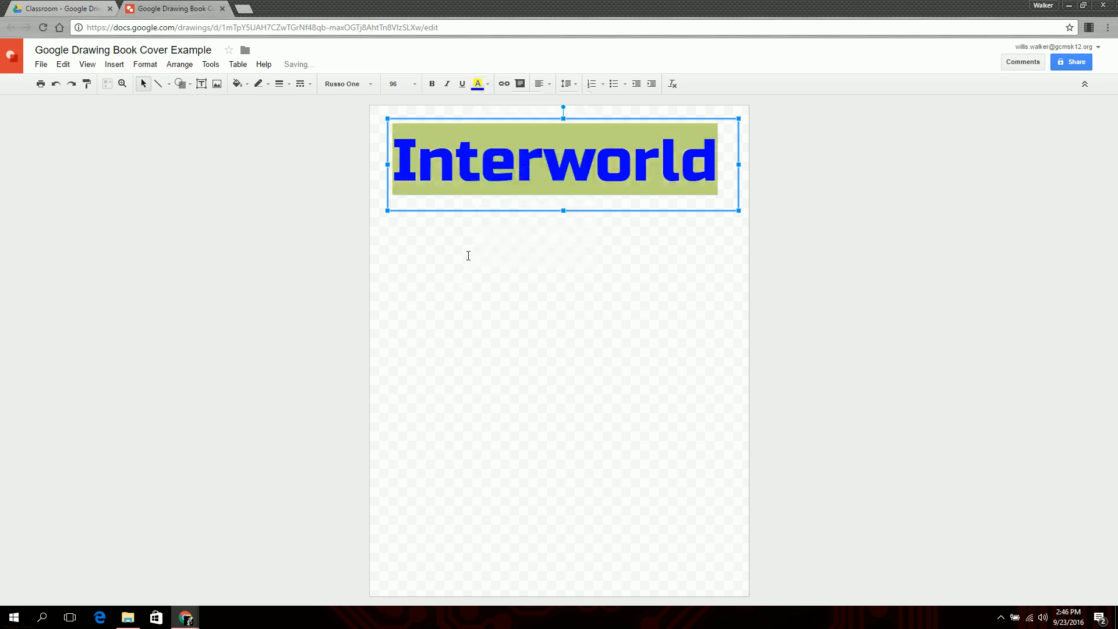
pyautogui.click(452, 230)
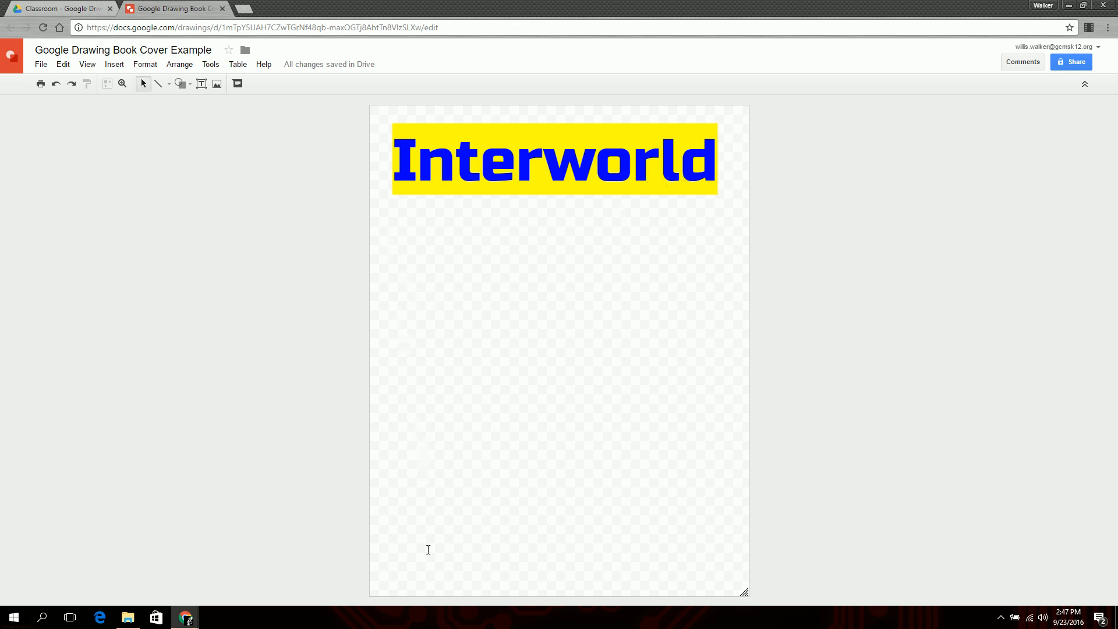
pyautogui.click(713, 163)
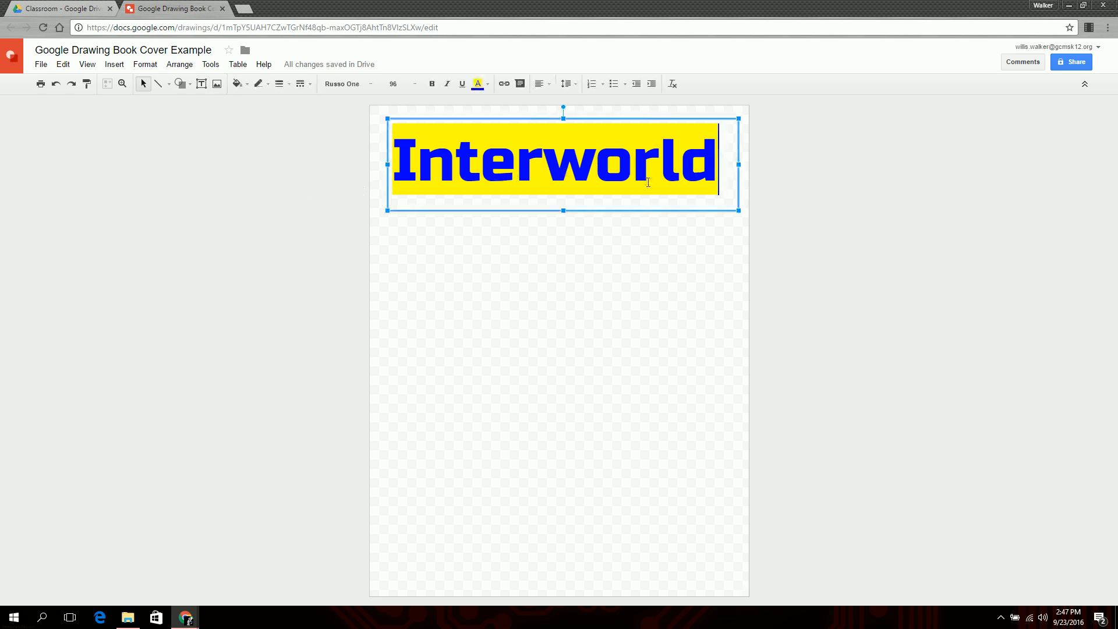
pyautogui.press('Return')
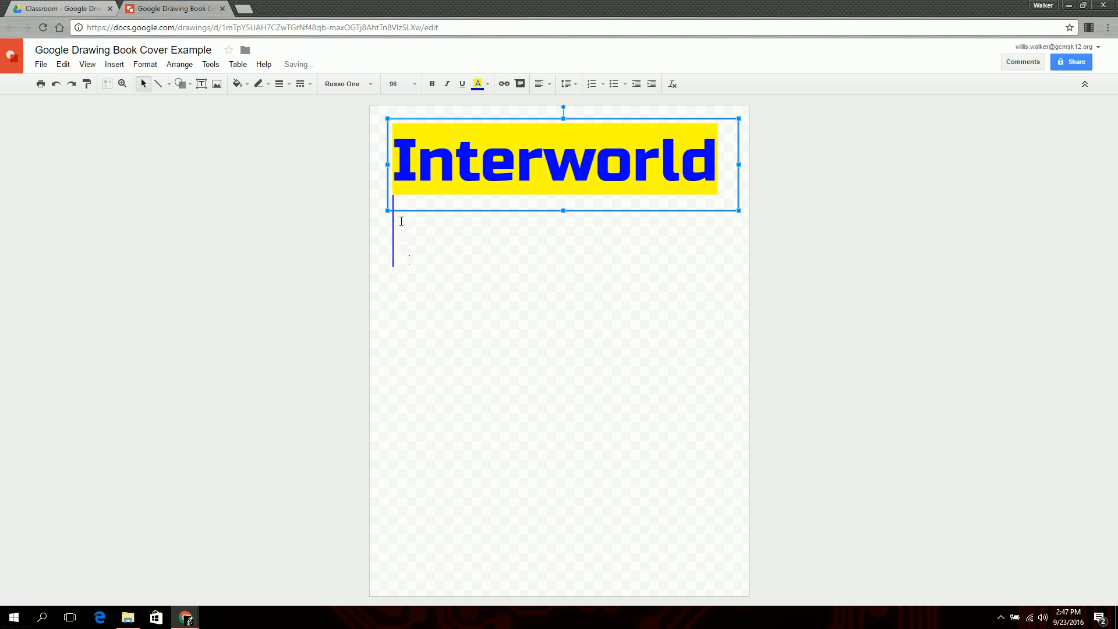
pyautogui.press('BackSpace')
# Draw an empty text box along the lower edge of the page
pyautogui.click(201, 83)
pyautogui.moveTo(389, 546); pyautogui.dragTo(633, 585)
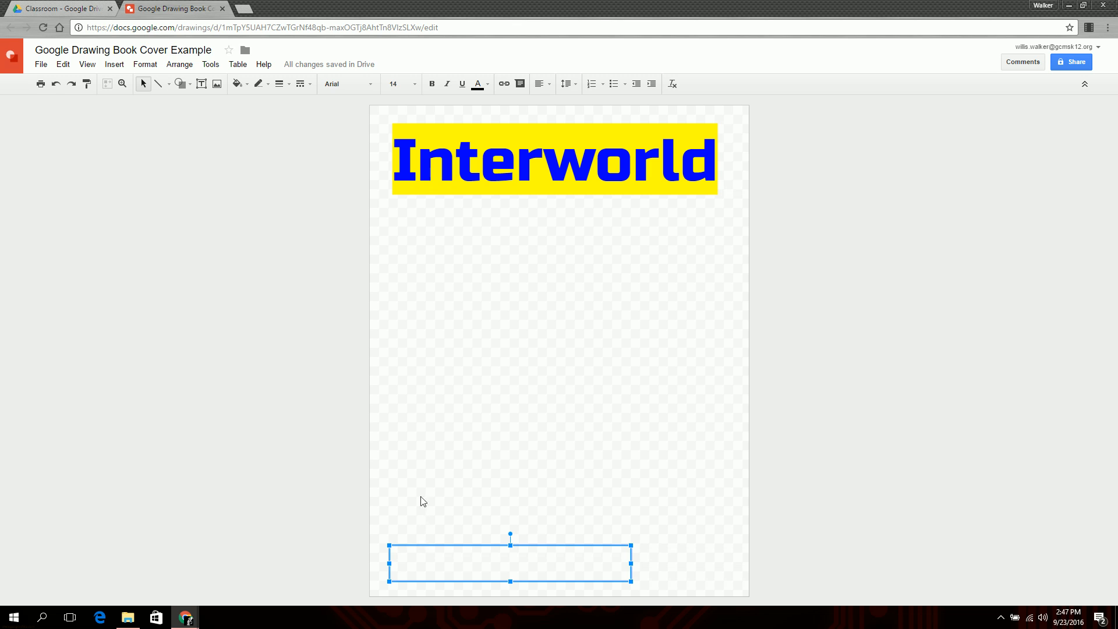
pyautogui.click(439, 445)
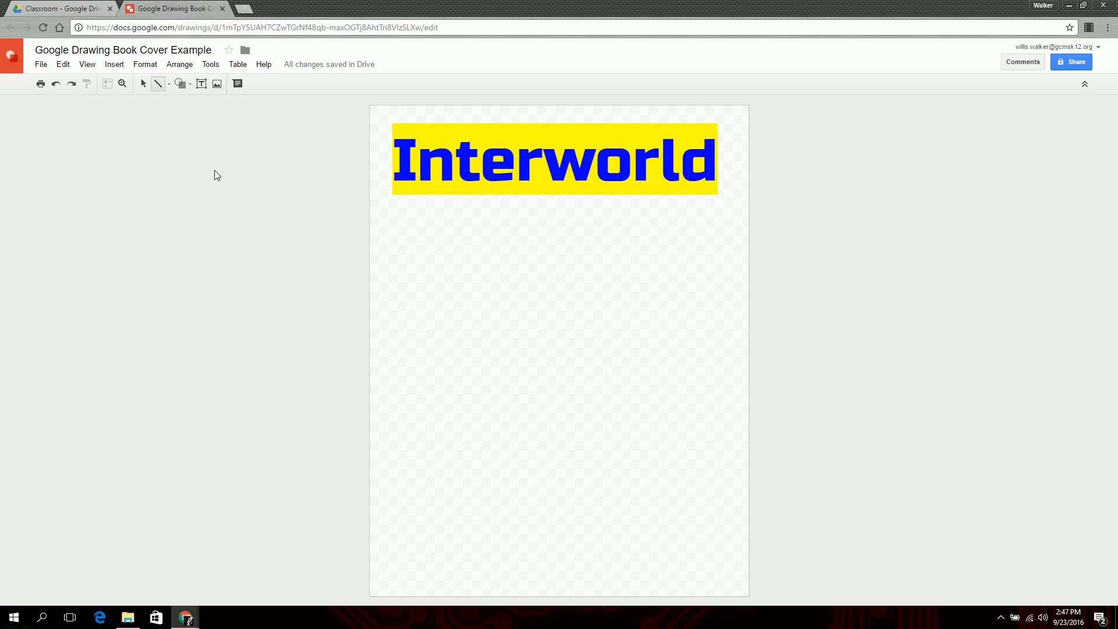
# Draw a vertical line below the start of the title and colour it red
pyautogui.moveTo(424, 229); pyautogui.dragTo(424, 351)
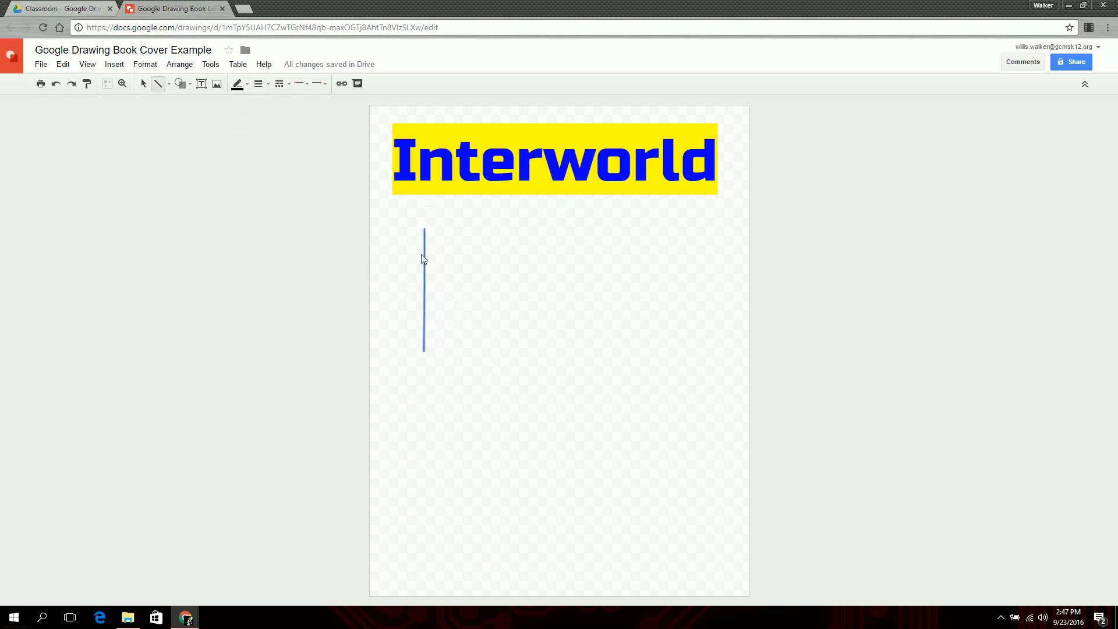
pyautogui.click(238, 85)
pyautogui.click(254, 134)
# Draw a short diagonal line beside the vertical red line and undo it
pyautogui.moveTo(476, 291); pyautogui.dragTo(532, 347)
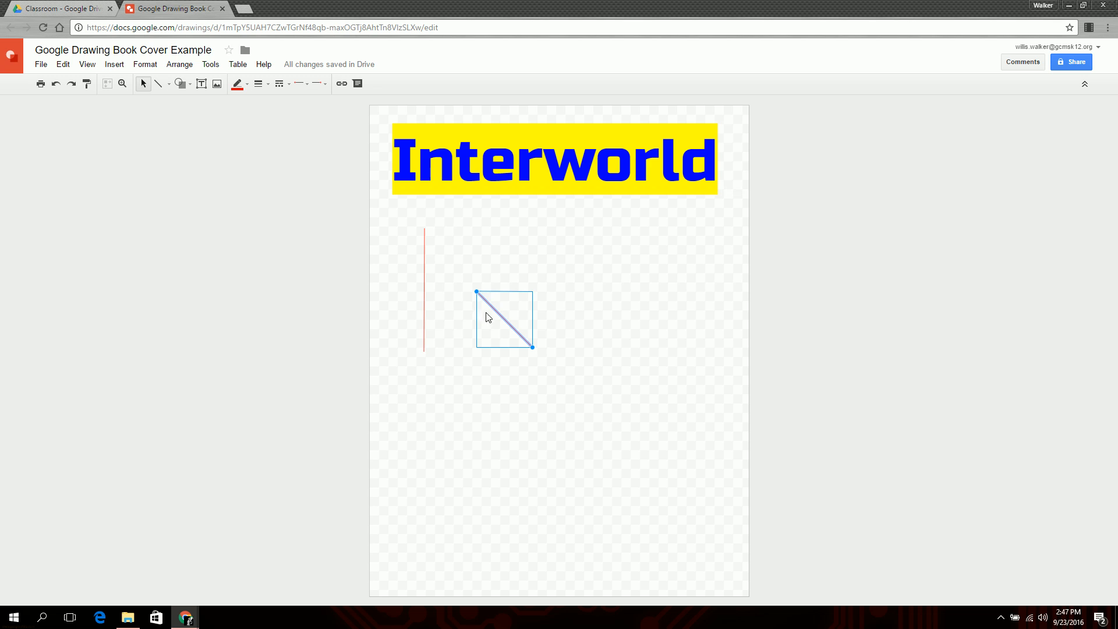
pyautogui.click(56, 83)
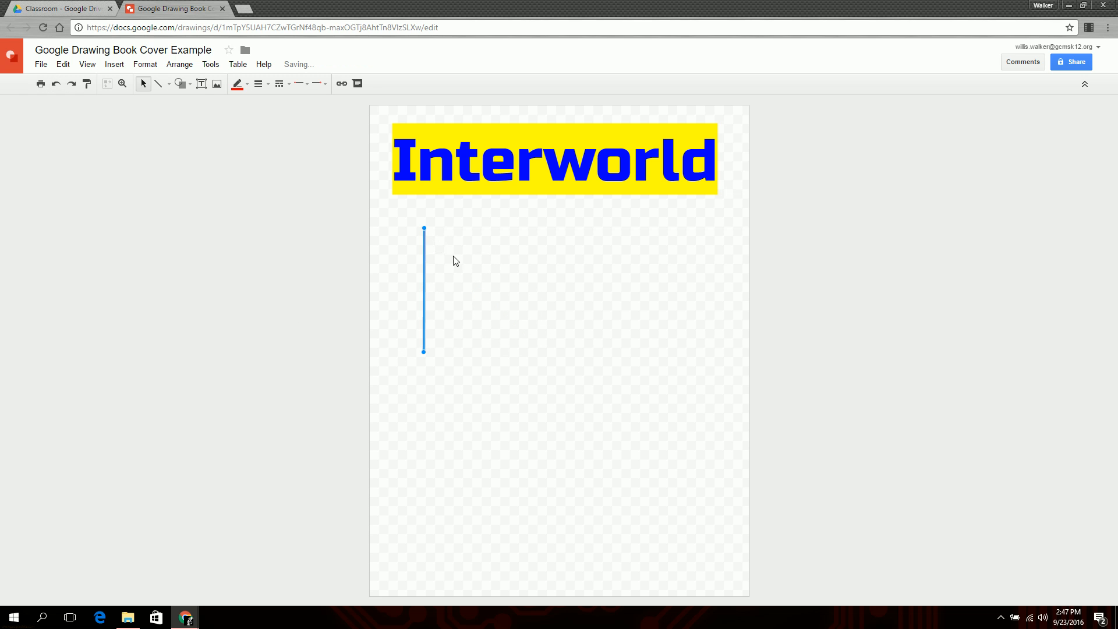
# Draw a slanted arrow pointing downward below the middle of the title and give it an outlined triangular arrowhead
pyautogui.click(169, 85)
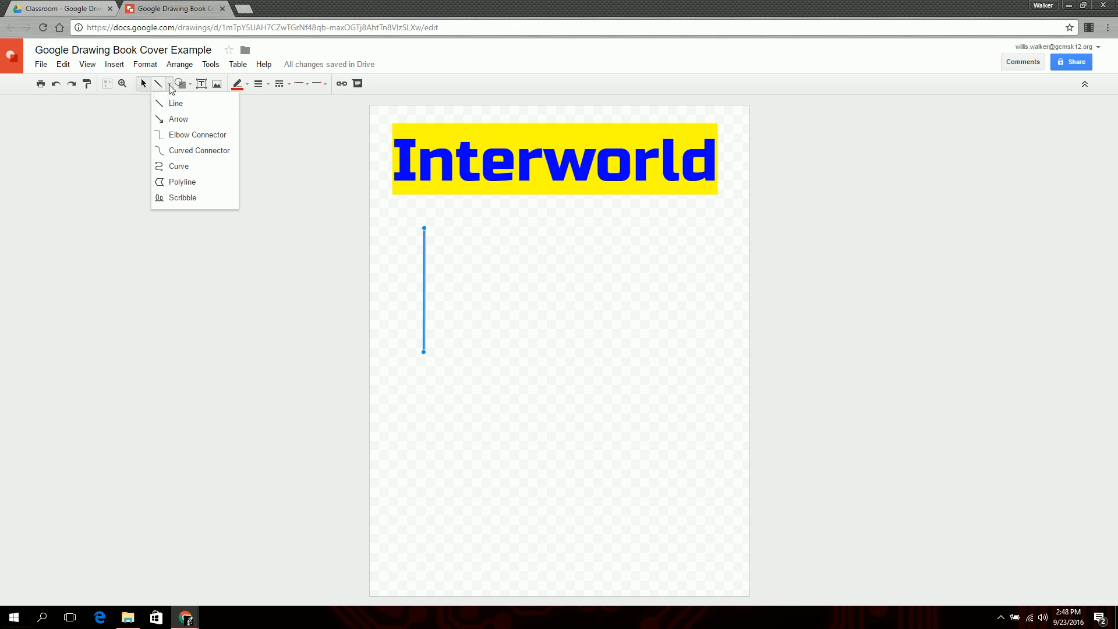
pyautogui.click(178, 119)
pyautogui.moveTo(563, 210); pyautogui.dragTo(523, 358)
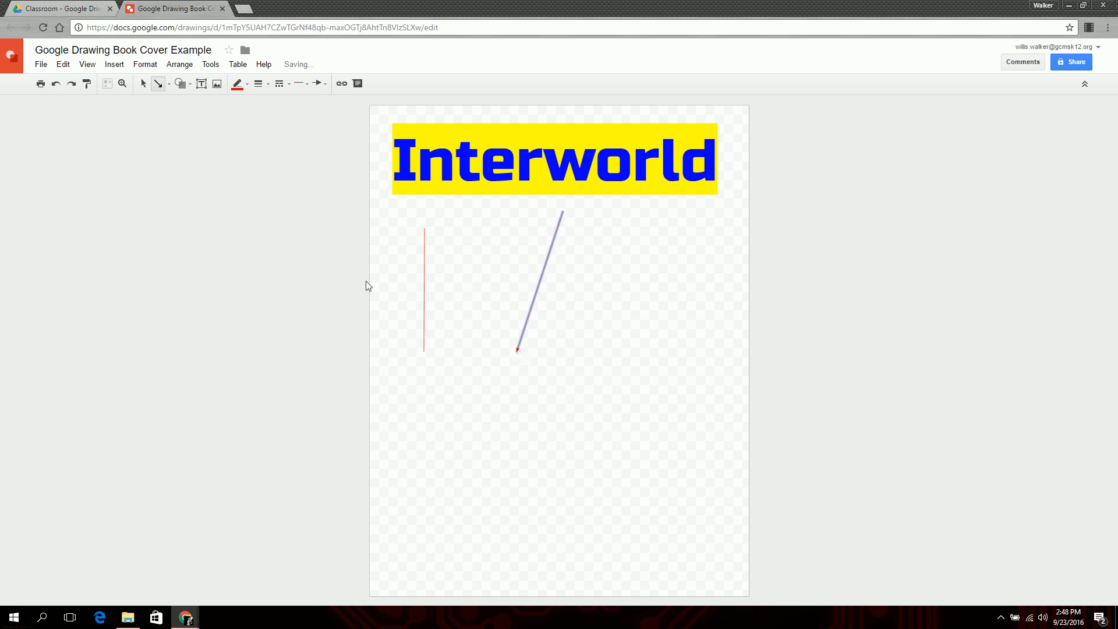
pyautogui.click(320, 84)
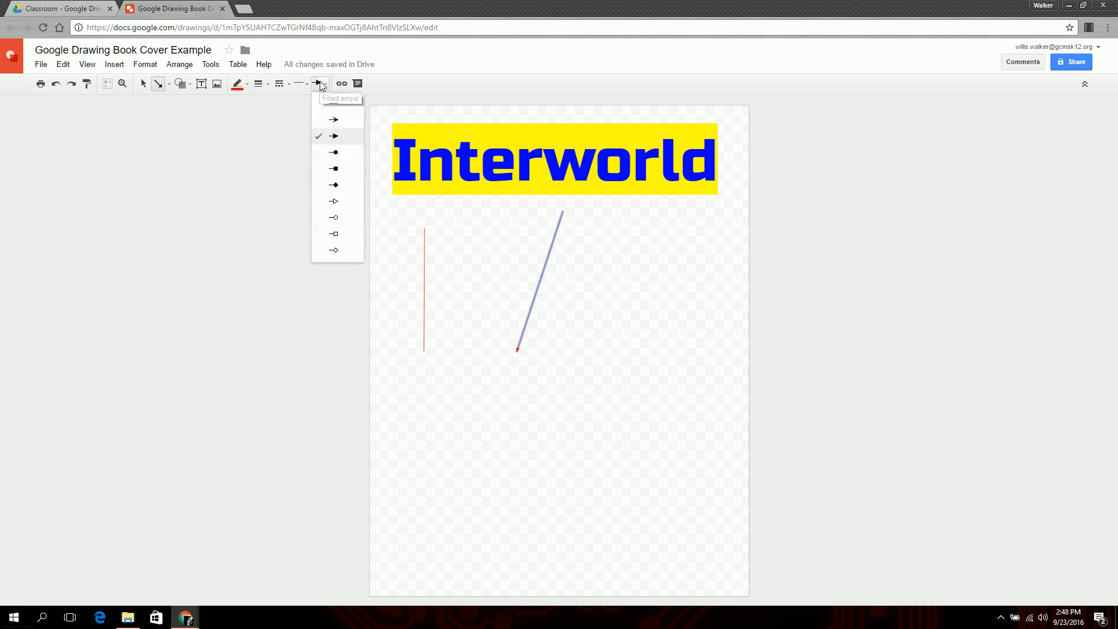
pyautogui.click(336, 202)
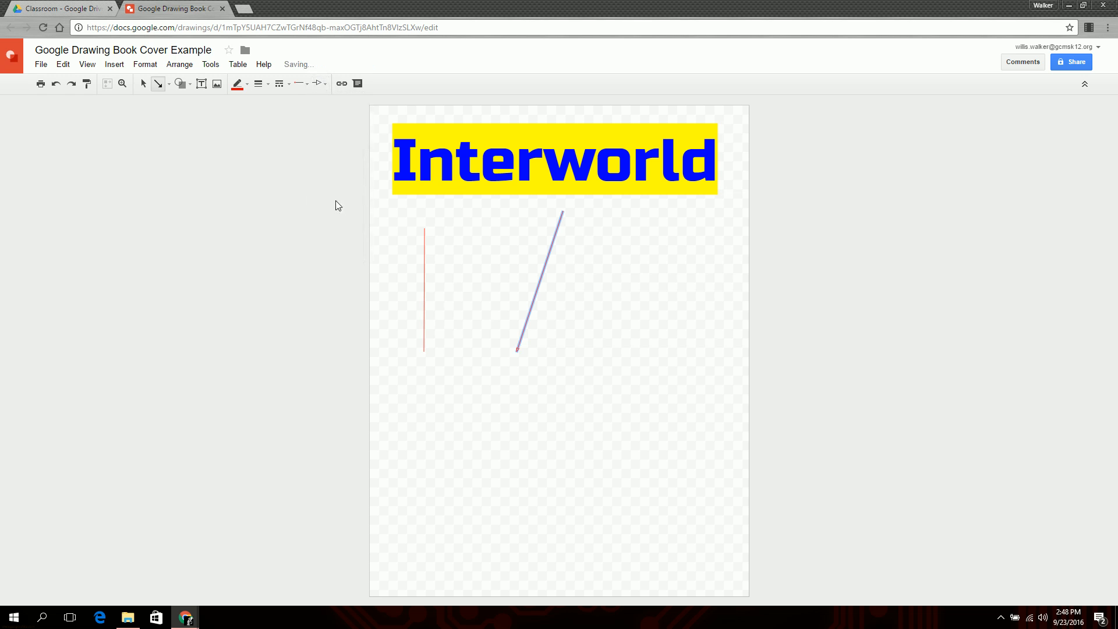
pyautogui.click(320, 85)
pyautogui.click(321, 85)
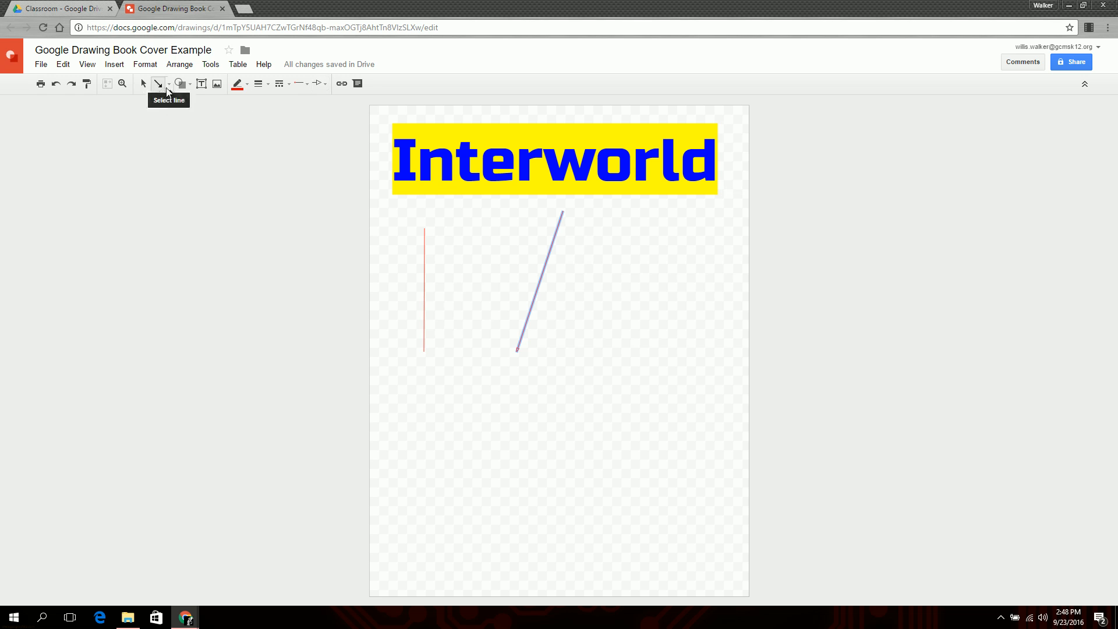
# Scribble a looping freehand curve beside the slanted arrow in the empty area below the end of the title
pyautogui.click(169, 85)
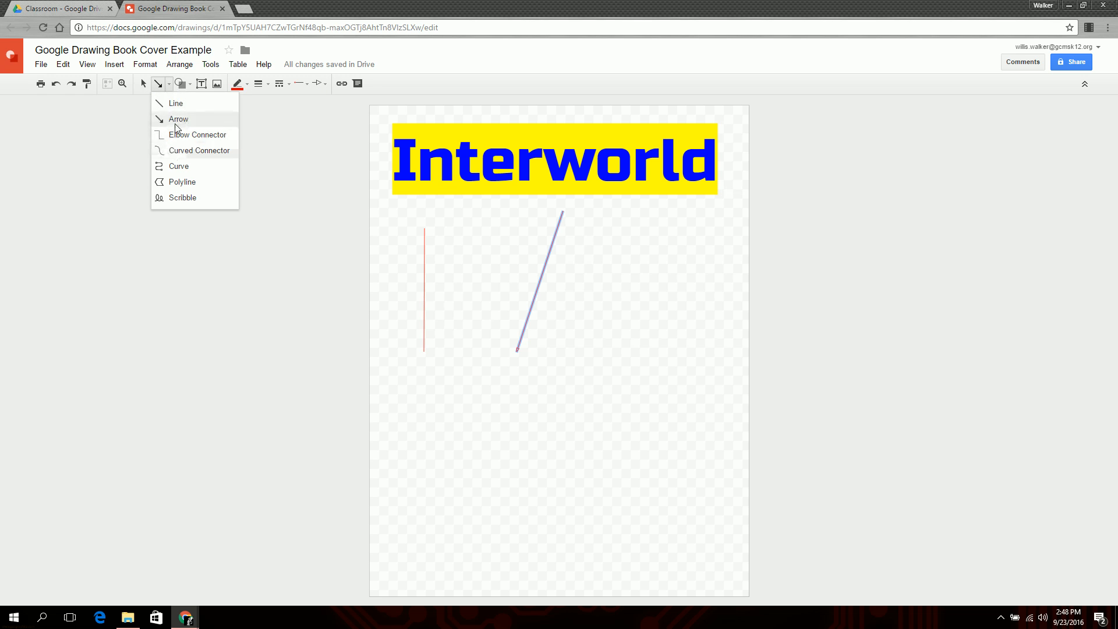
pyautogui.click(180, 199)
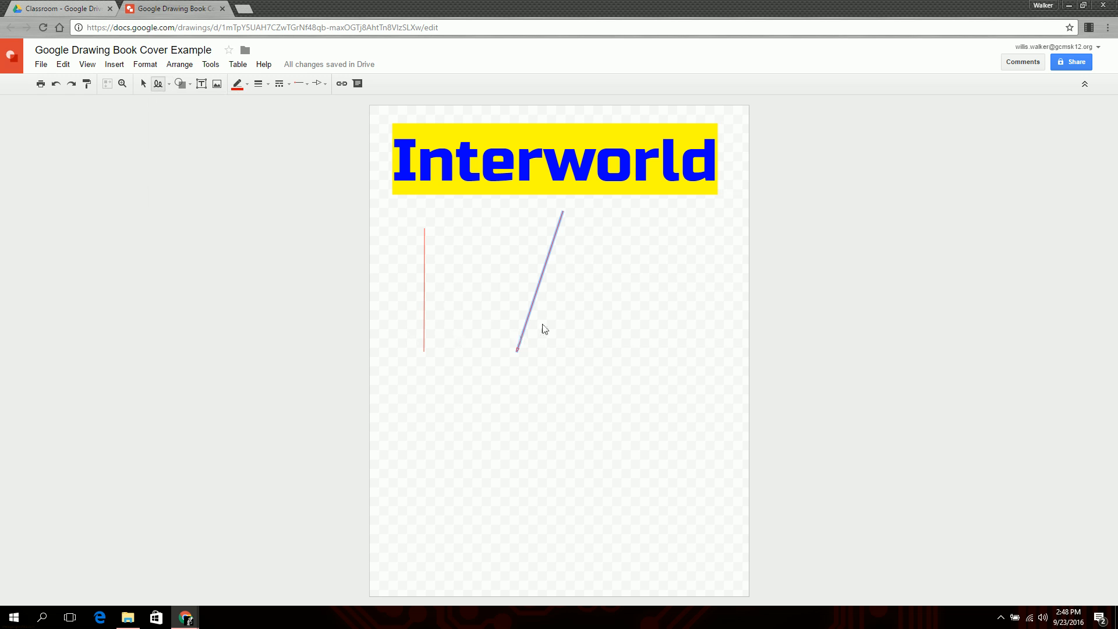
pyautogui.moveTo(681, 263)
pyautogui.mouseDown()
pyautogui.moveTo(635, 241)
pyautogui.moveTo(602, 264)
pyautogui.moveTo(605, 335)
pyautogui.moveTo(662, 345)
pyautogui.moveTo(673, 315)
pyautogui.moveTo(645, 280)
pyautogui.moveTo(625, 303)
pyautogui.moveTo(658, 322)
pyautogui.moveTo(695, 300)
pyautogui.moveTo(681, 279)
pyautogui.moveTo(675, 418)
pyautogui.moveTo(617, 396)
pyautogui.moveTo(650, 405)
pyautogui.moveTo(580, 407)
pyautogui.moveTo(590, 364)
pyautogui.moveTo(545, 380)
pyautogui.mouseUp()
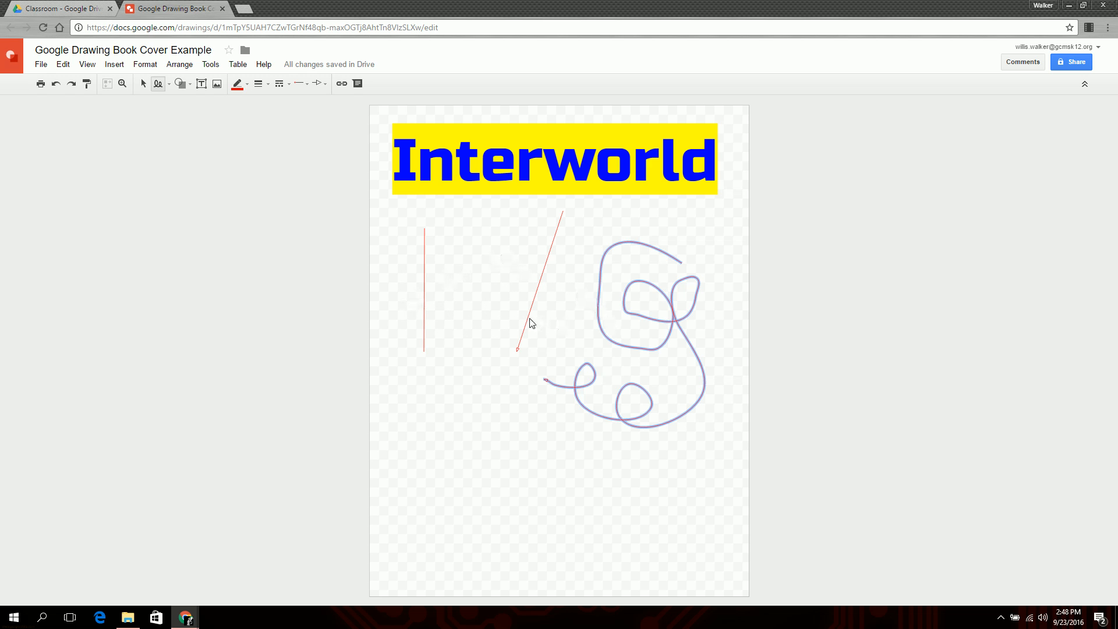
# Move the scribble down the page and stretch the slanted arrow's upper end out below the end of the title
pyautogui.click(144, 84)
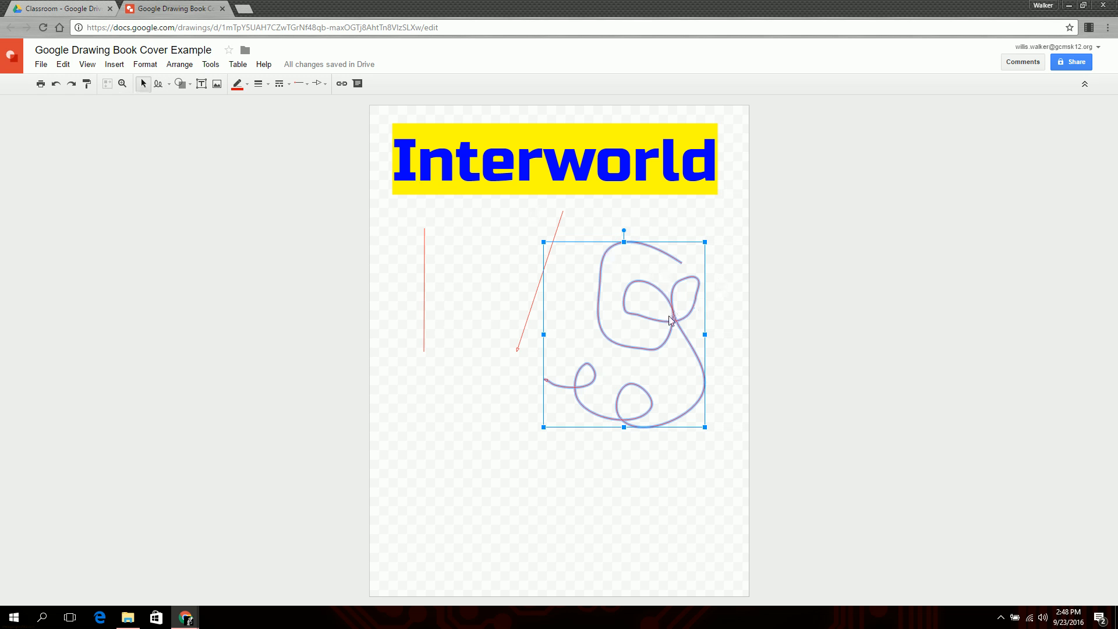
pyautogui.moveTo(674, 321)
pyautogui.mouseDown()
pyautogui.moveTo(610, 375)
pyautogui.moveTo(632, 425)
pyautogui.mouseUp()
pyautogui.click(527, 321)
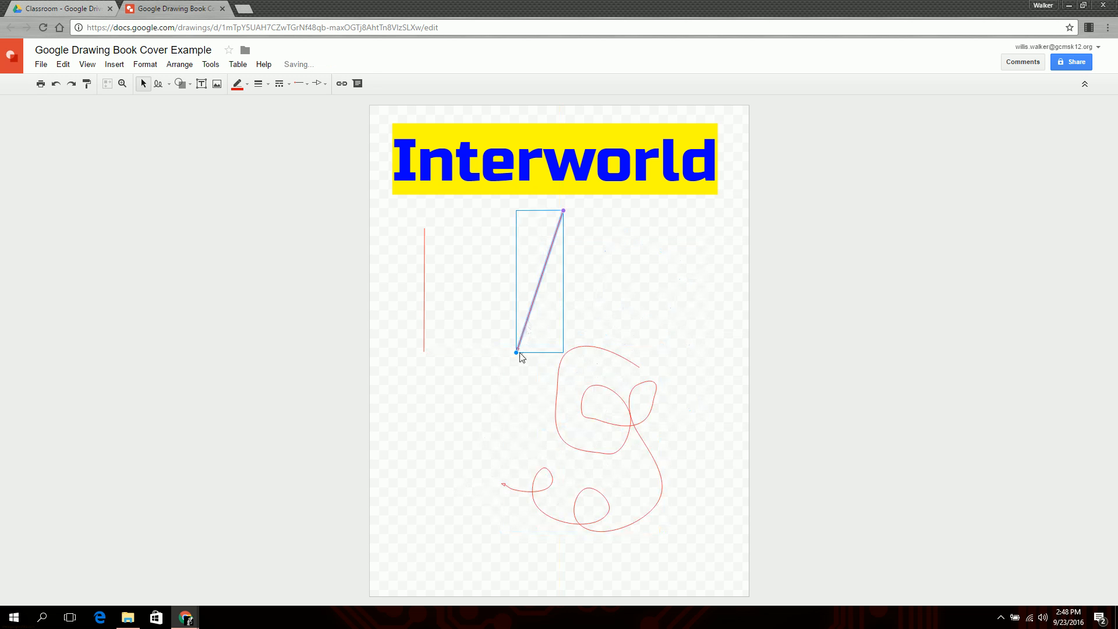
pyautogui.moveTo(562, 213); pyautogui.dragTo(692, 216)
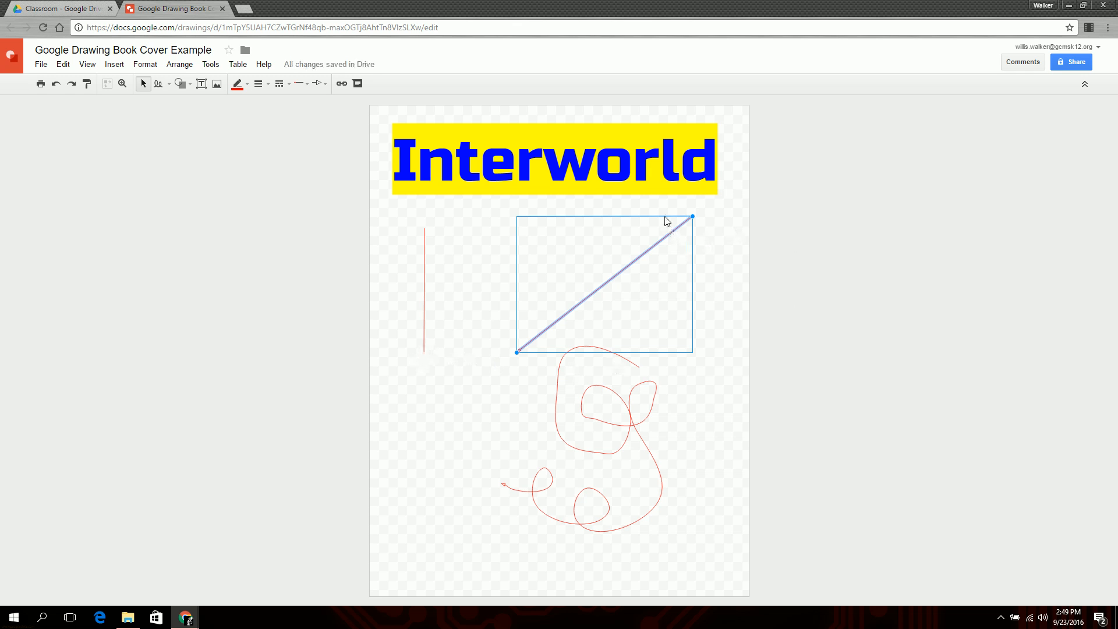
# Delete the scribble, the slanted arrow and the vertical red line
pyautogui.click(630, 424)
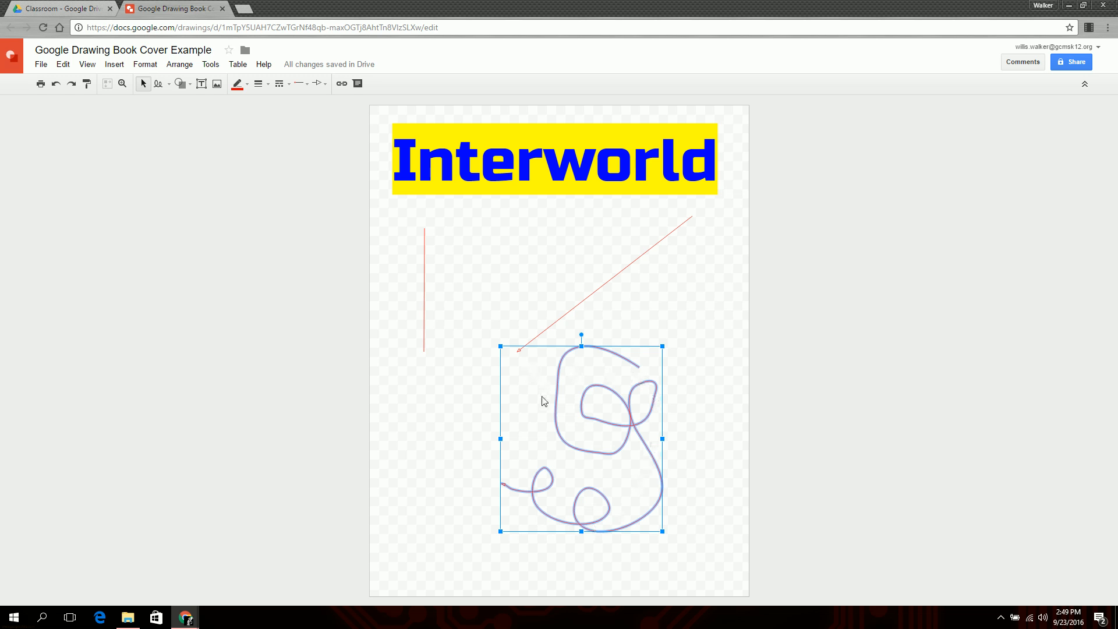
pyautogui.press('Delete')
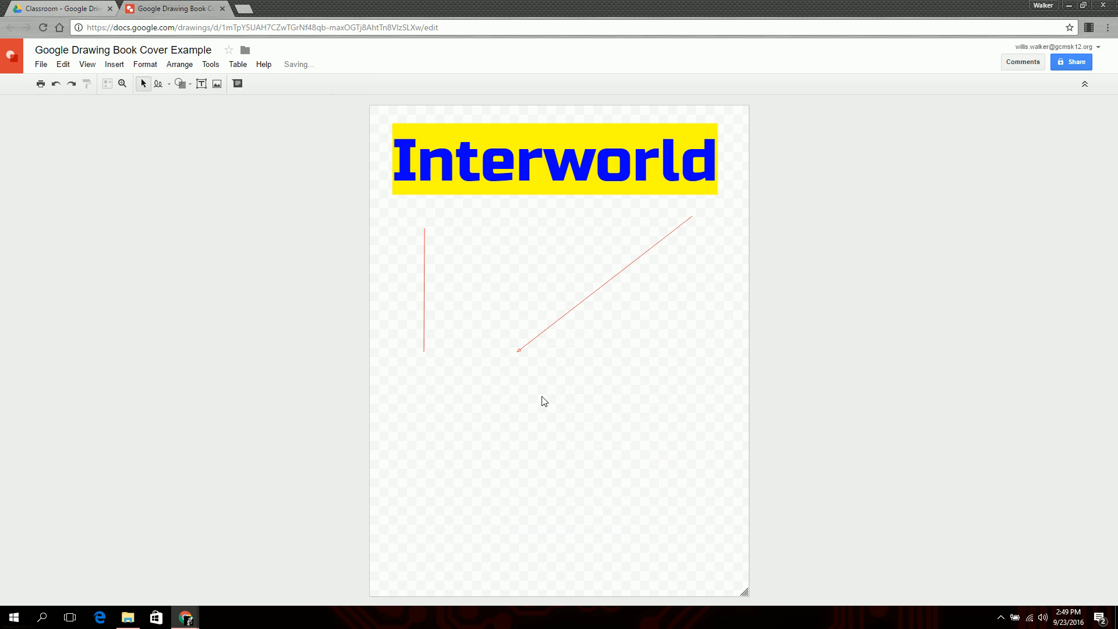
pyautogui.click(567, 317)
pyautogui.press('Delete')
pyautogui.click(425, 292)
pyautogui.press('Delete')
# Draw a wide rectangle below the title, spanning nearly the full page width
pyautogui.click(188, 85)
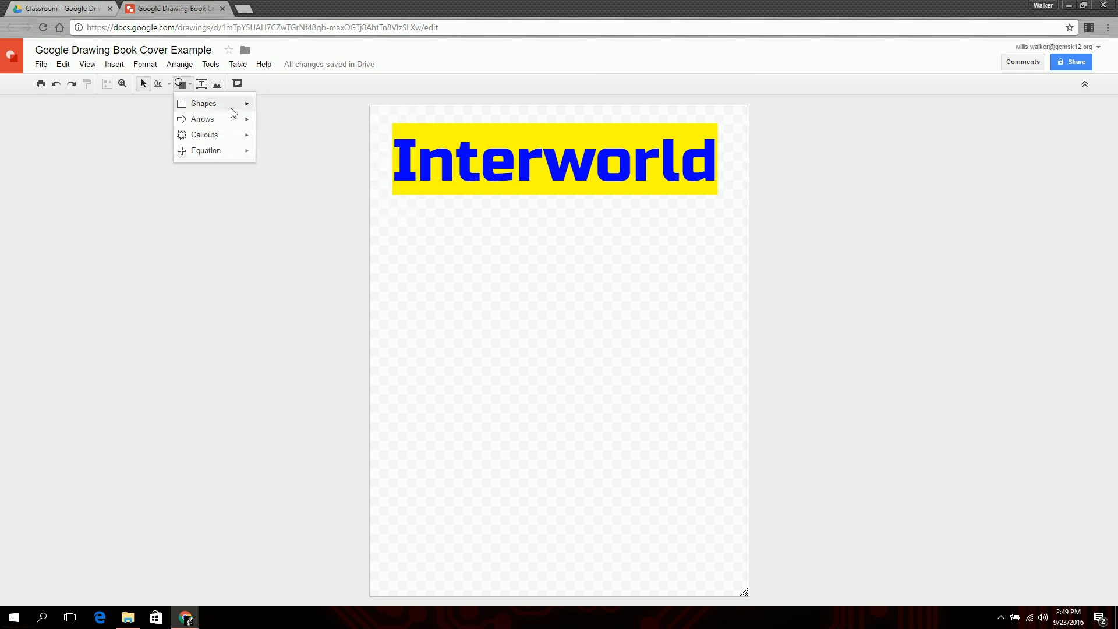
pyautogui.moveTo(233, 106)
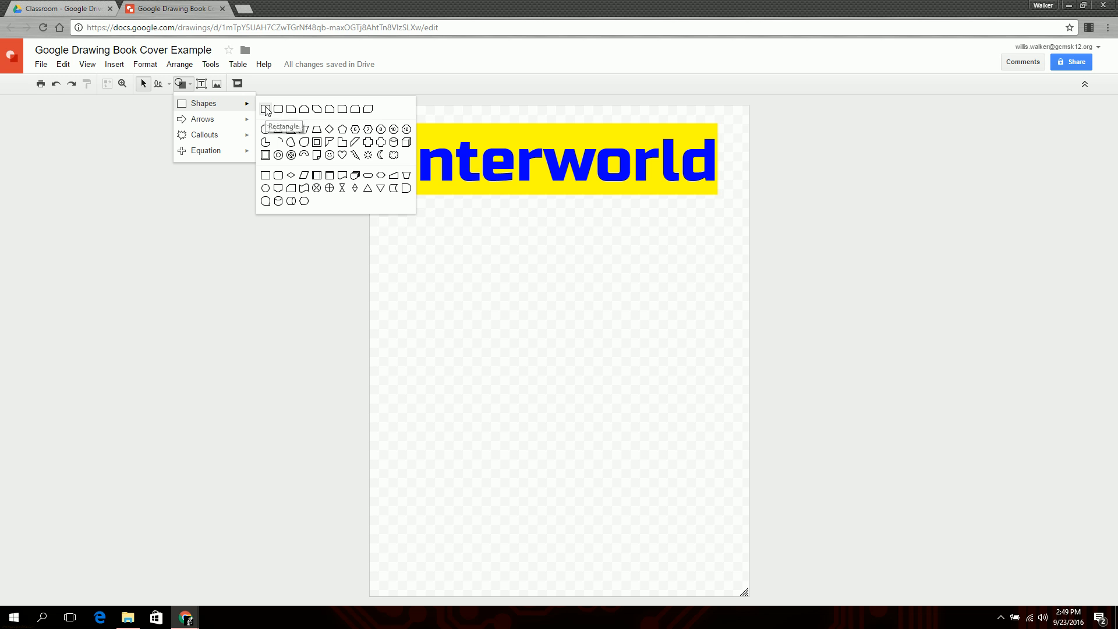
pyautogui.moveTo(223, 135)
pyautogui.click(265, 110)
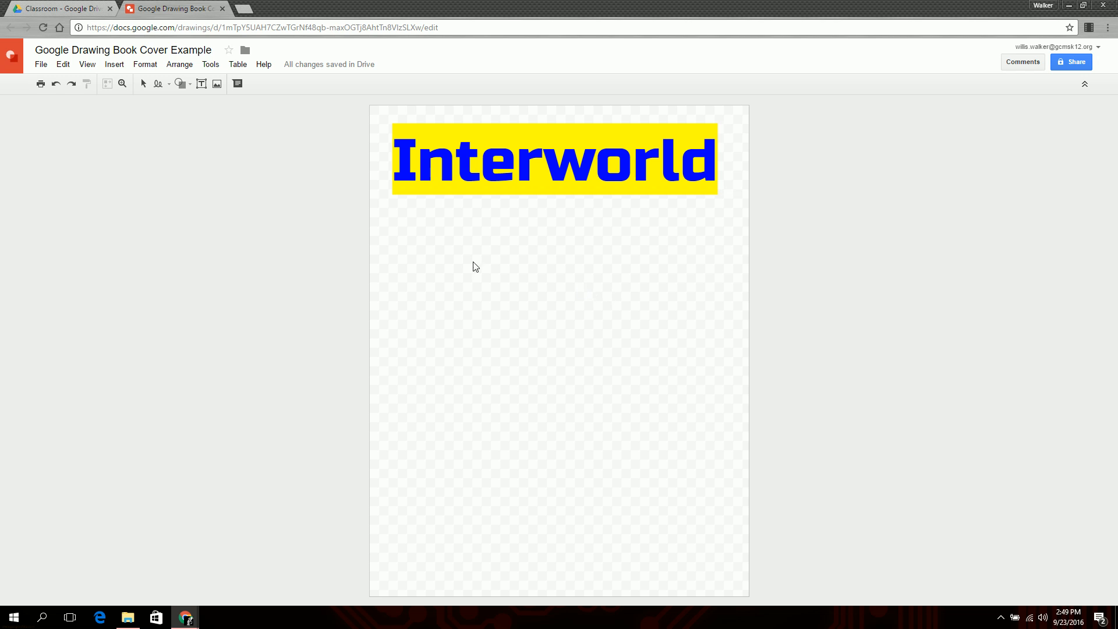
pyautogui.moveTo(391, 212); pyautogui.dragTo(729, 380)
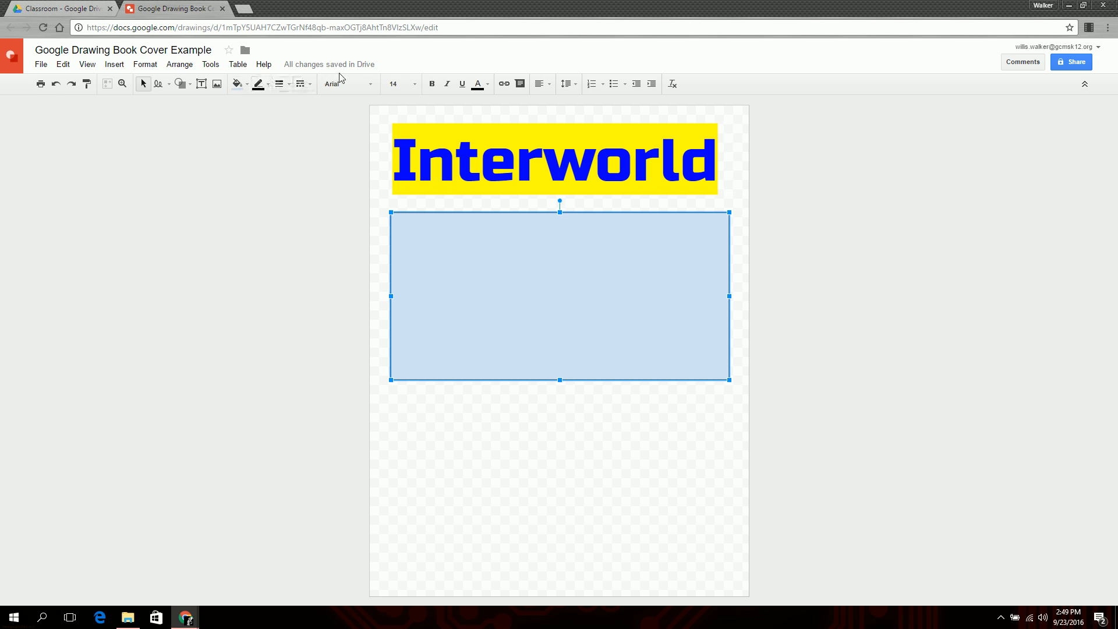
# Fill the rectangle with red and give it a dark purple border colour
pyautogui.click(246, 88)
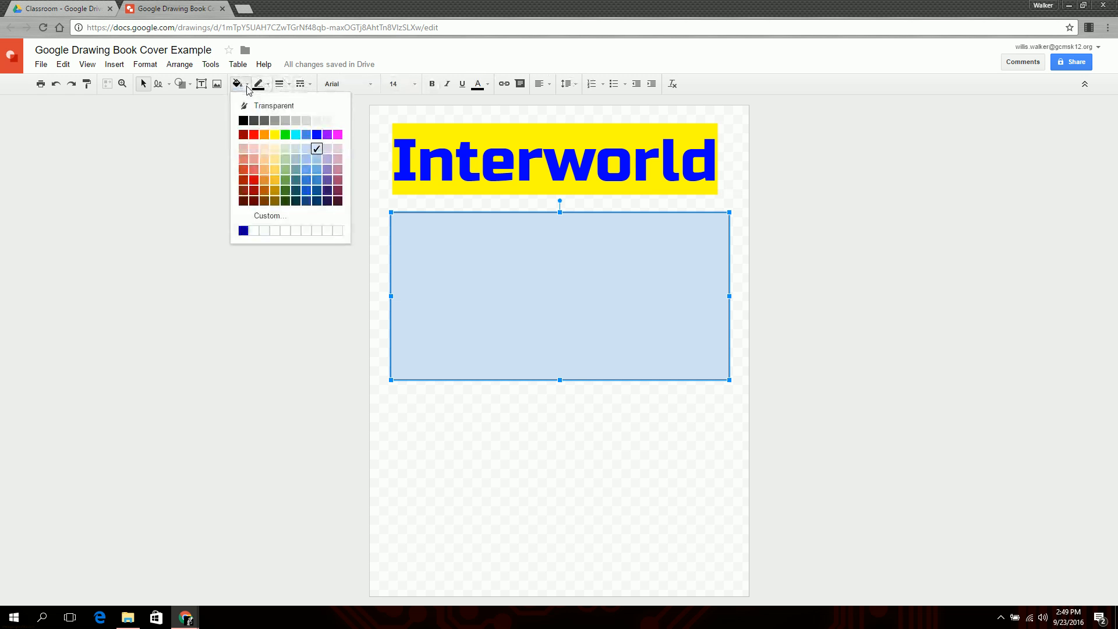
pyautogui.click(253, 134)
pyautogui.click(258, 86)
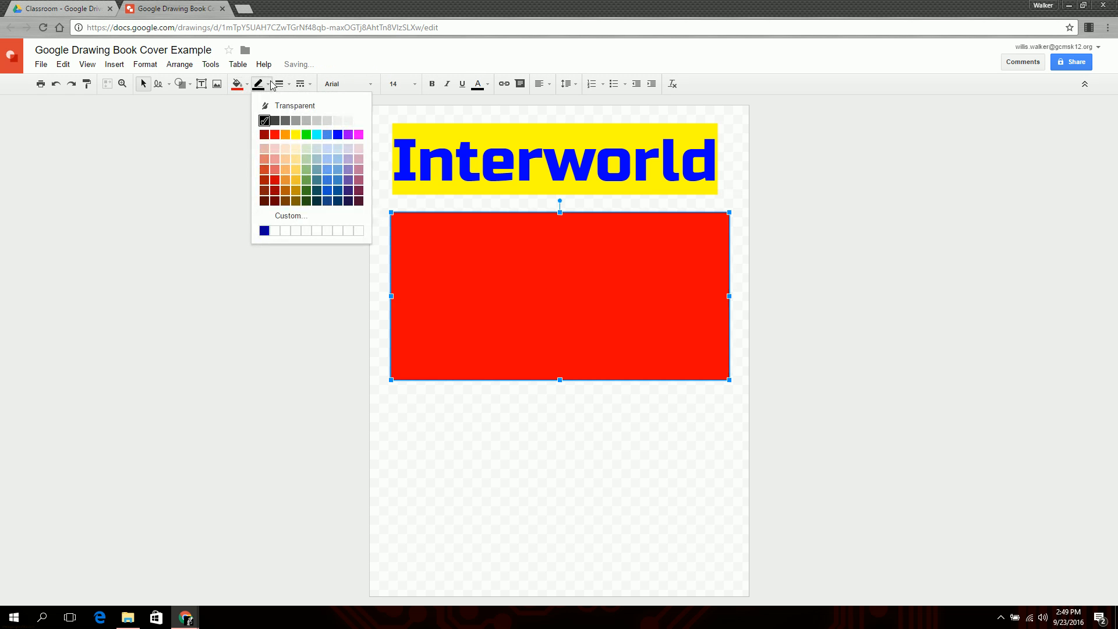
pyautogui.click(348, 201)
pyautogui.click(536, 420)
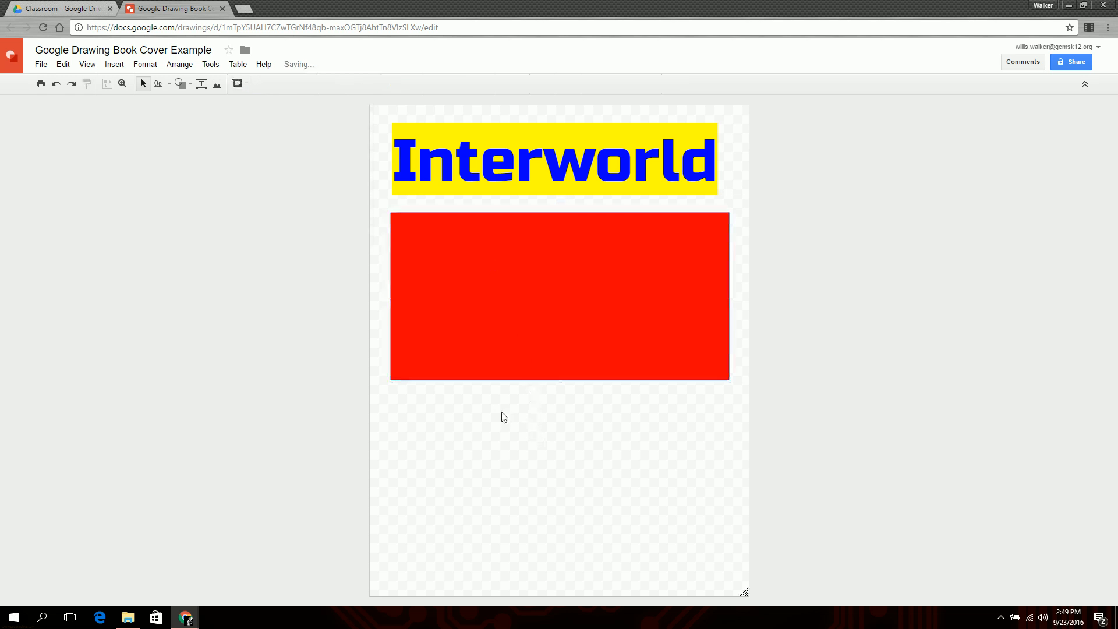
# Set the rectangle's border thickness to 16px
pyautogui.click(471, 291)
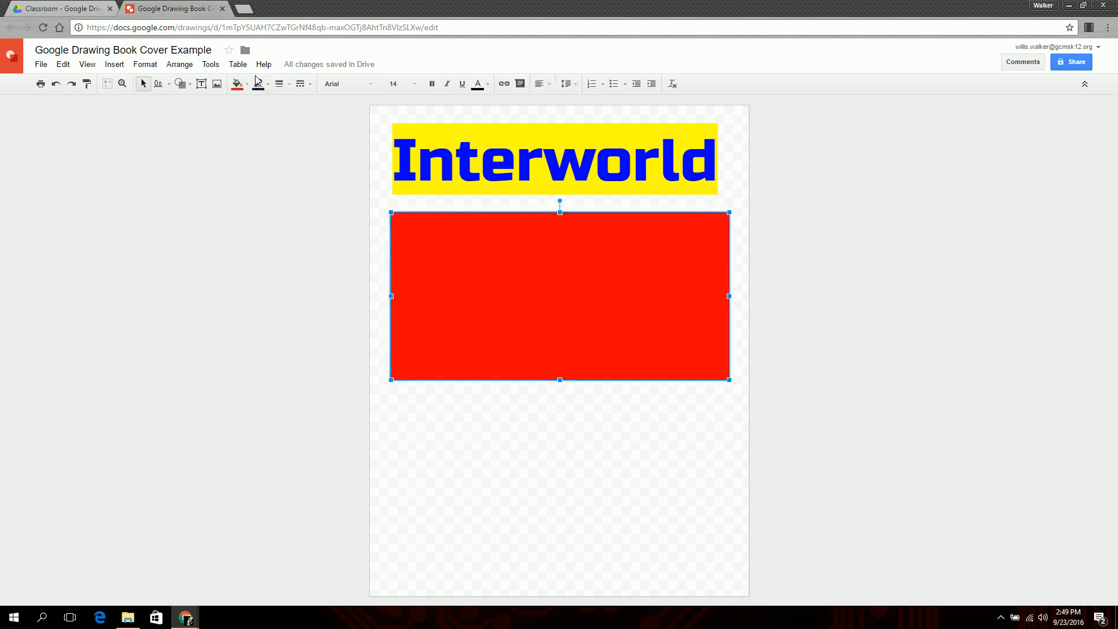
pyautogui.click(291, 85)
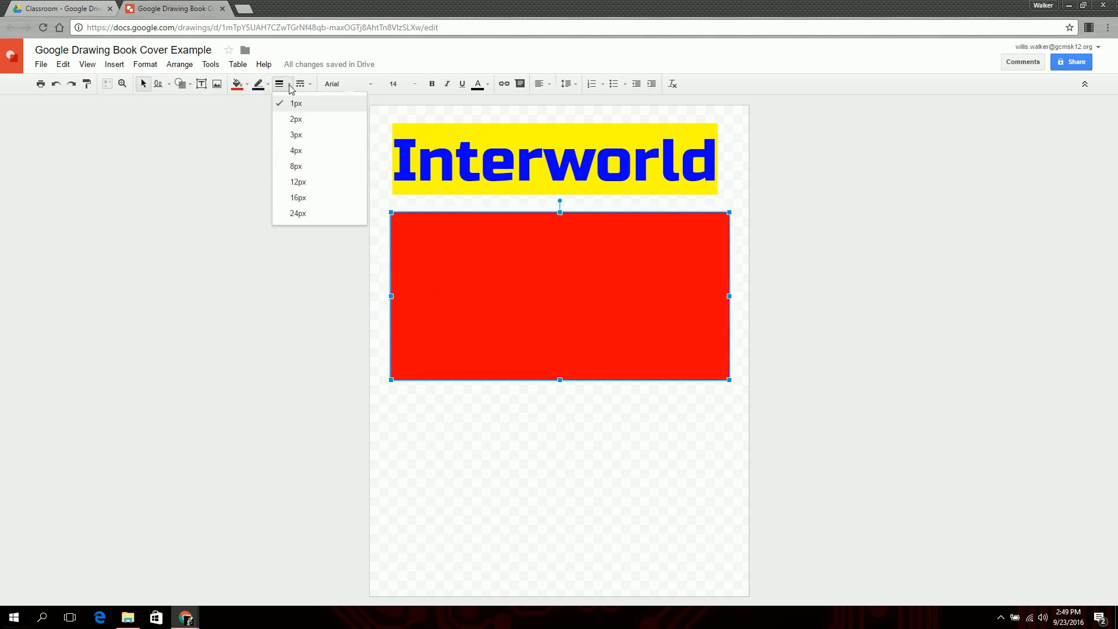
pyautogui.click(298, 198)
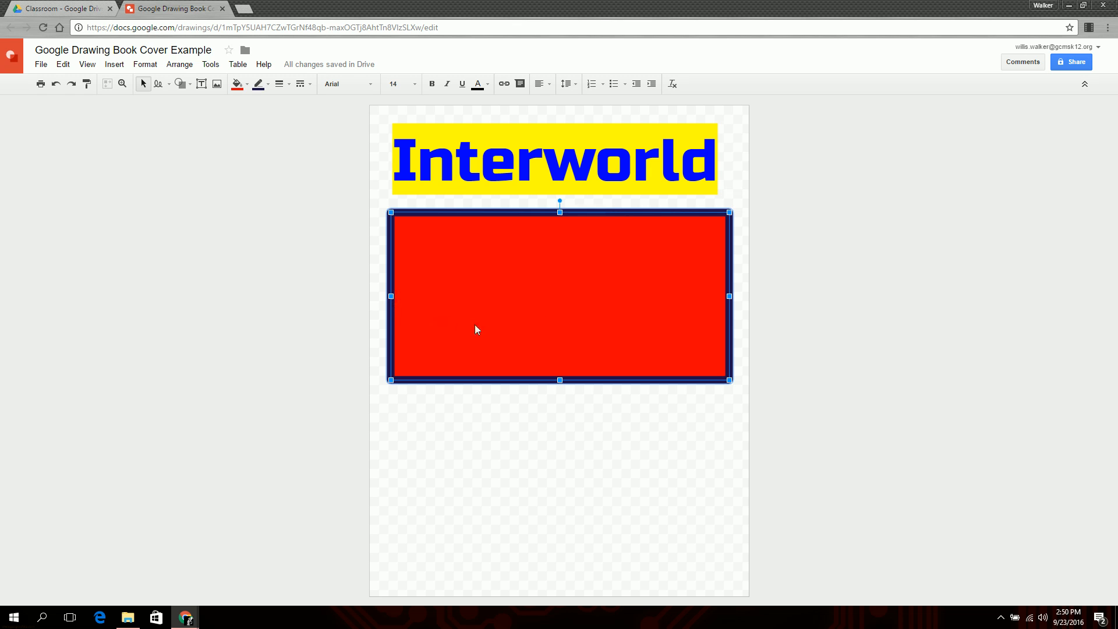
# Add the text "Add more text" inside the rectangle and set its font size to 48
pyautogui.write('Add')
pyautogui.moveTo(450, 296); pyautogui.dragTo(395, 297)
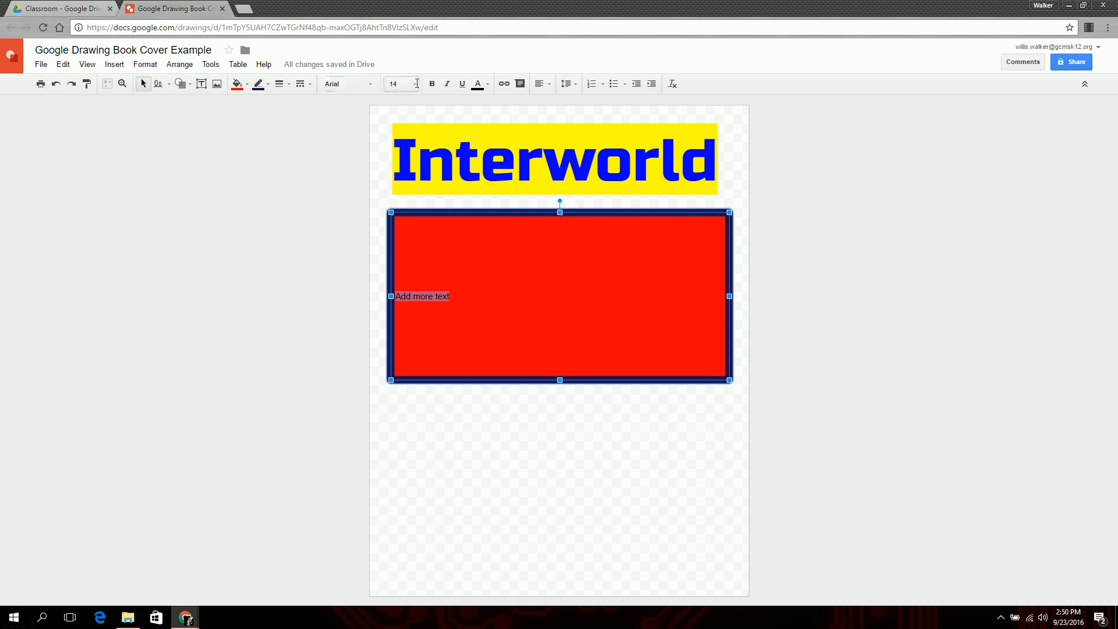
pyautogui.click(408, 84)
pyautogui.click(402, 292)
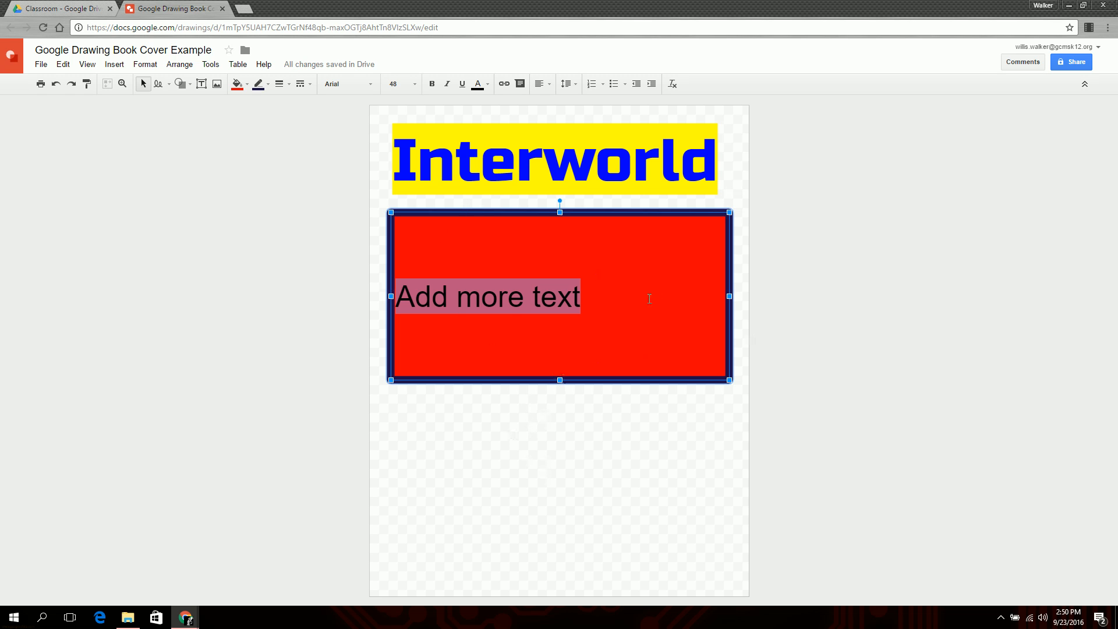
# Delete the red rectangle together with its text
pyautogui.click(483, 216)
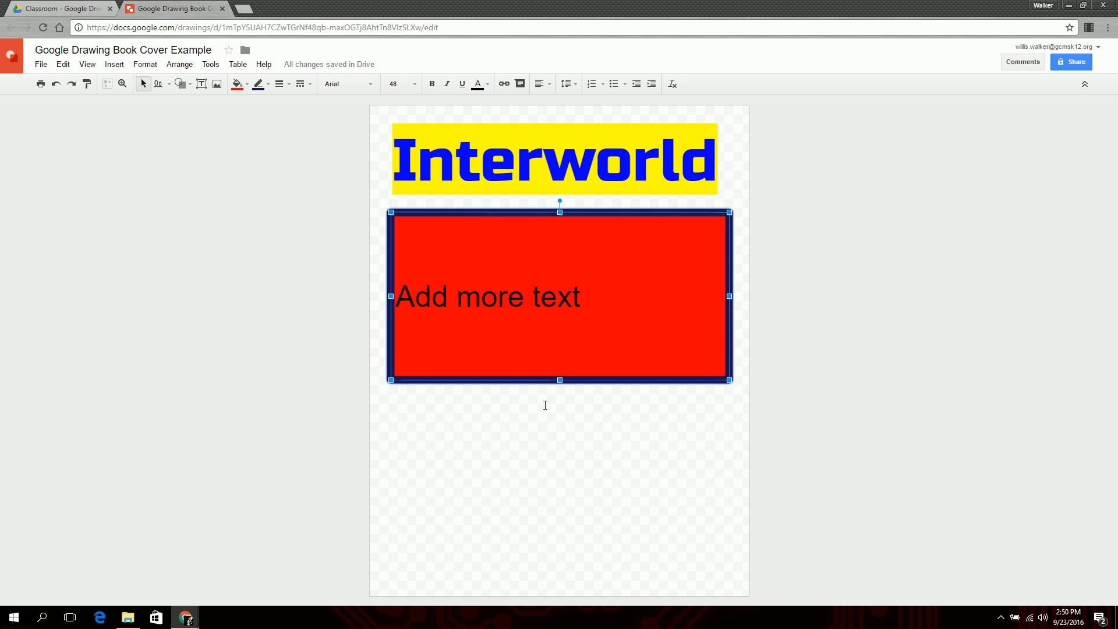
pyautogui.press('Delete')
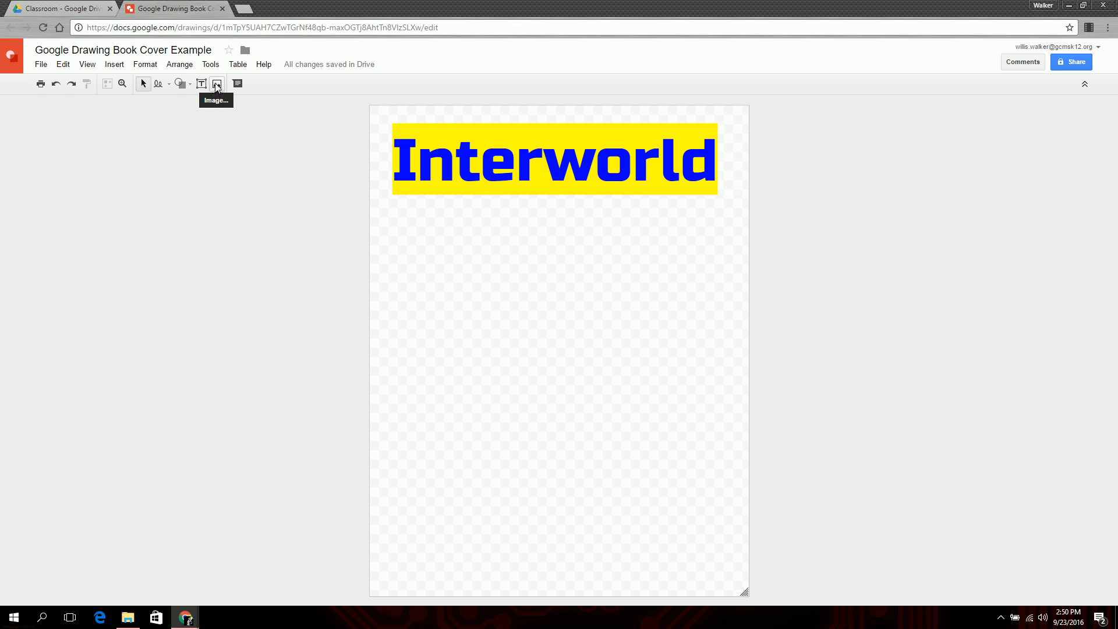
# Start inserting an image and look at the Google Drive and Upload image sources
pyautogui.click(116, 71)
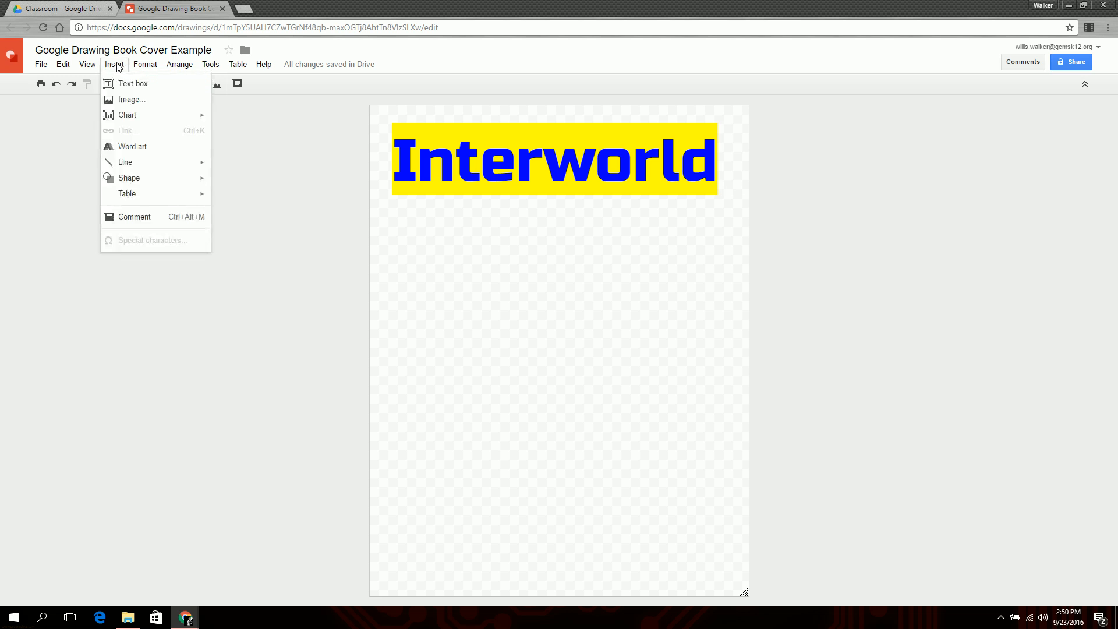
pyautogui.click(111, 100)
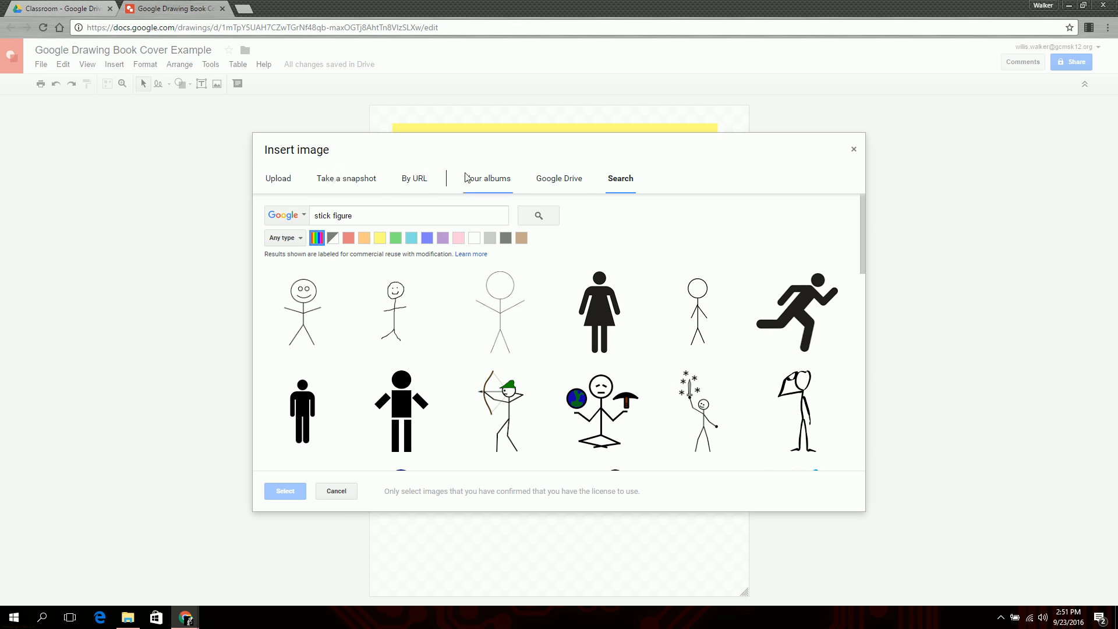
pyautogui.click(561, 178)
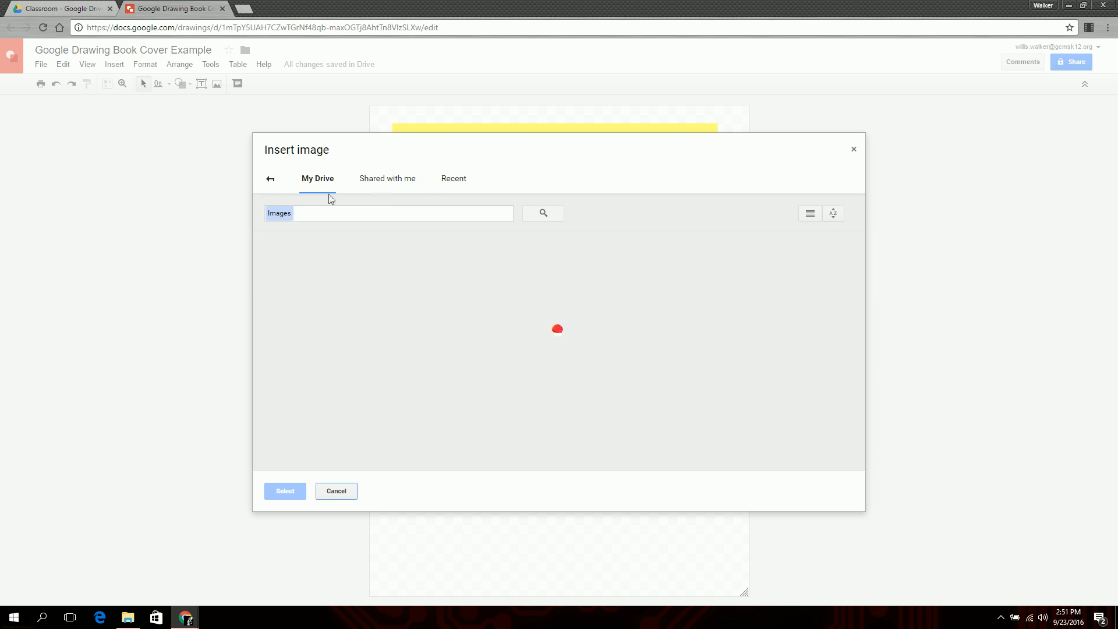
pyautogui.click(272, 177)
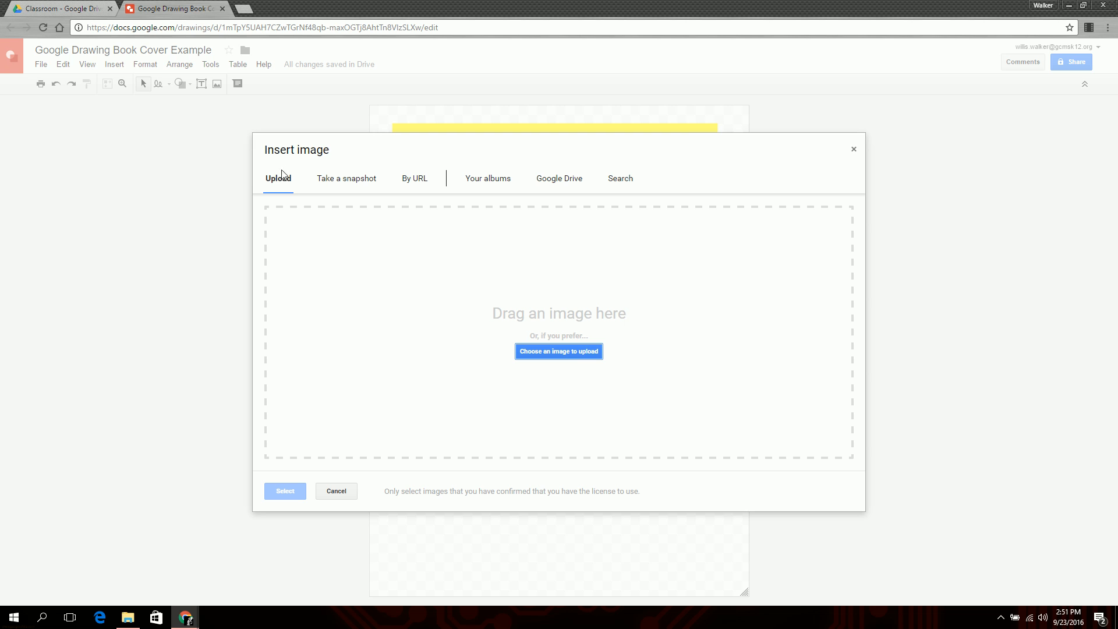
# Search the web images for "earth" and insert the black-background globe photo showing the Americas, third in the results
pyautogui.click(620, 177)
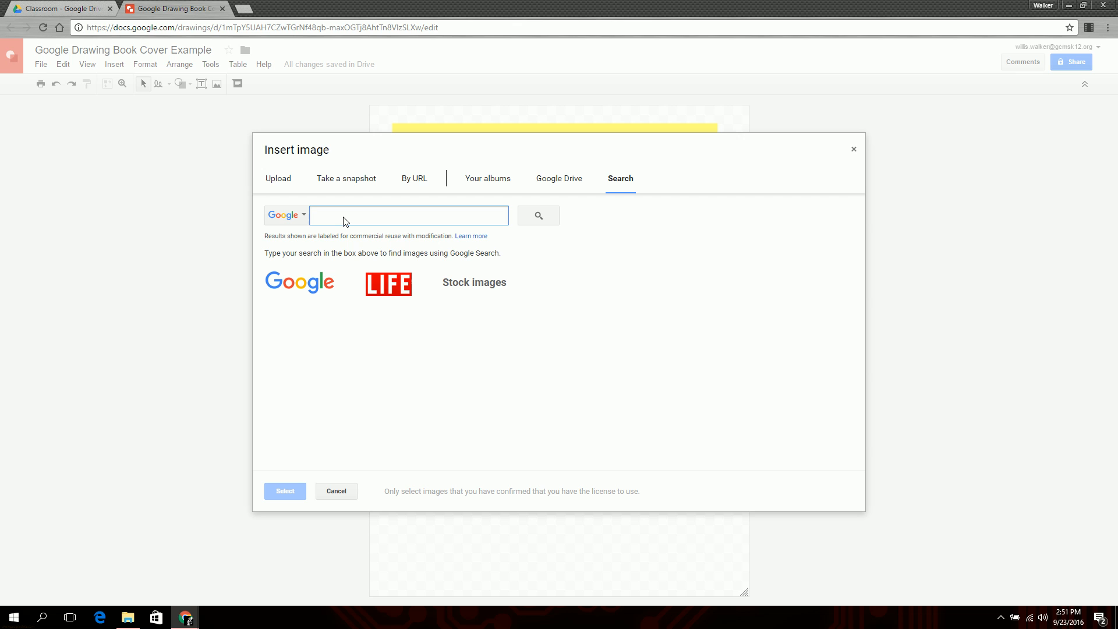
pyautogui.write('earth')
pyautogui.click(538, 217)
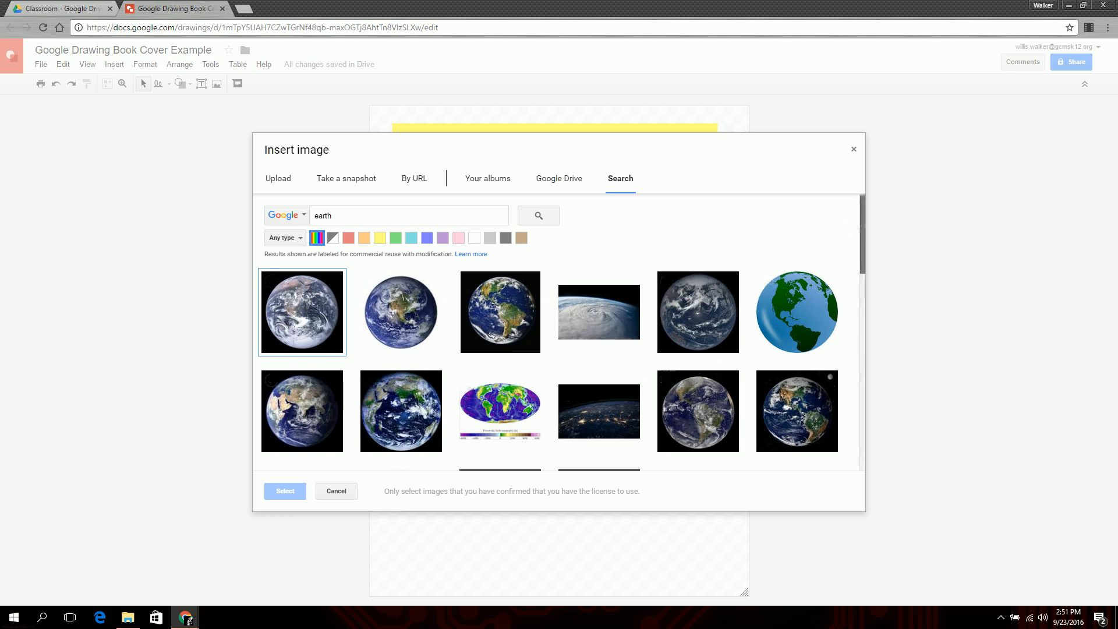
pyautogui.scroll(-5, 862, 233)
pyautogui.scroll(5, 862, 233)
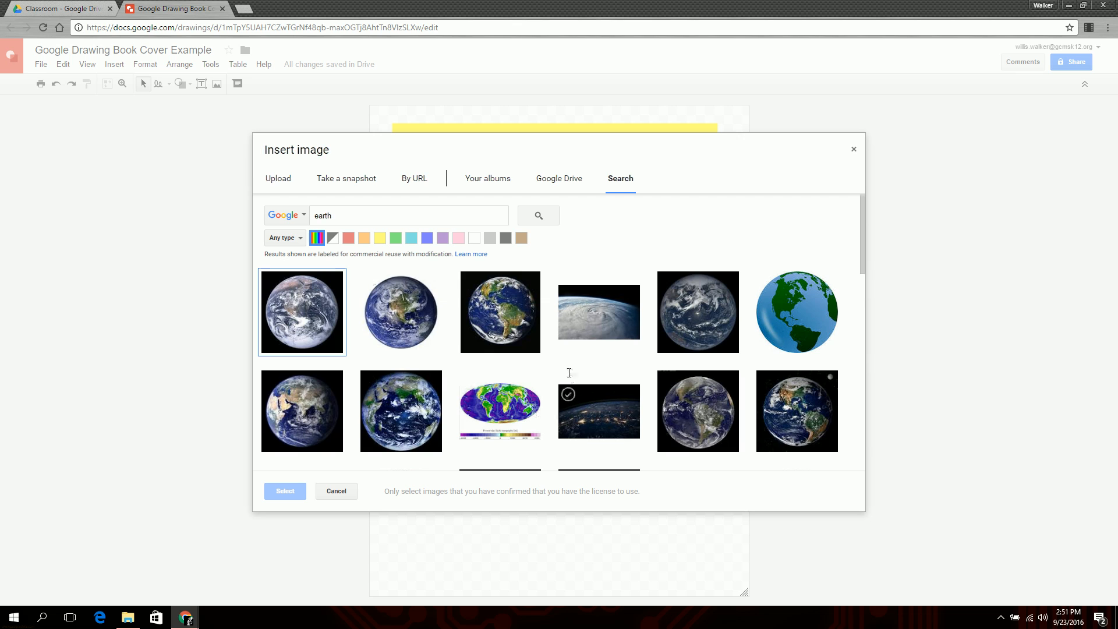
pyautogui.click(506, 300)
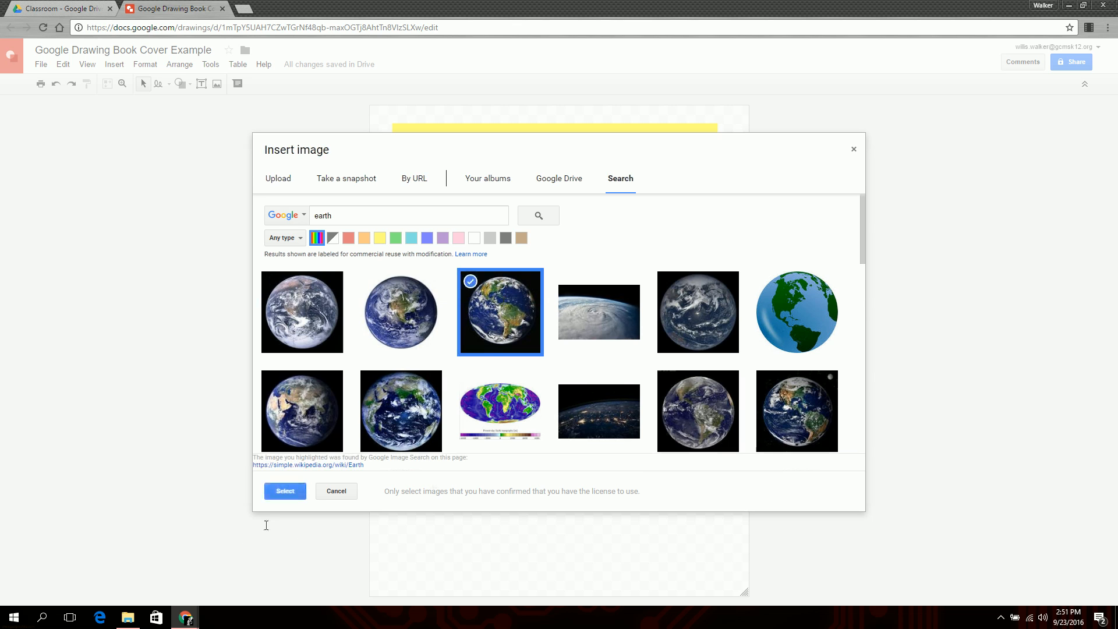
pyautogui.click(283, 492)
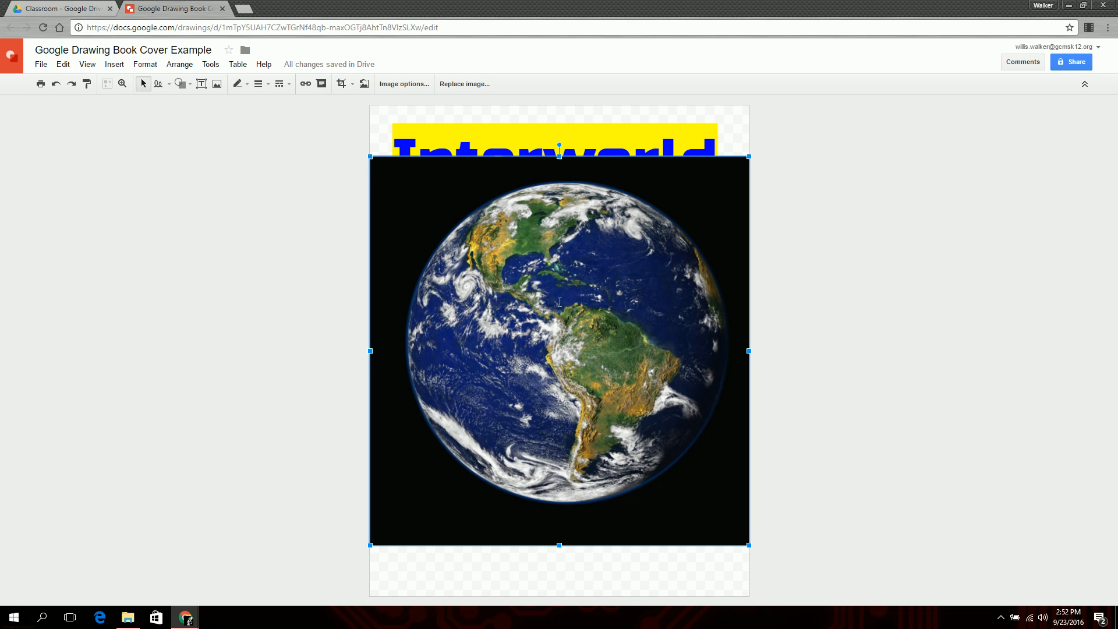
# Delete the black-background earth picture and search the insertable images for "earth transparent"
pyautogui.press('Delete')
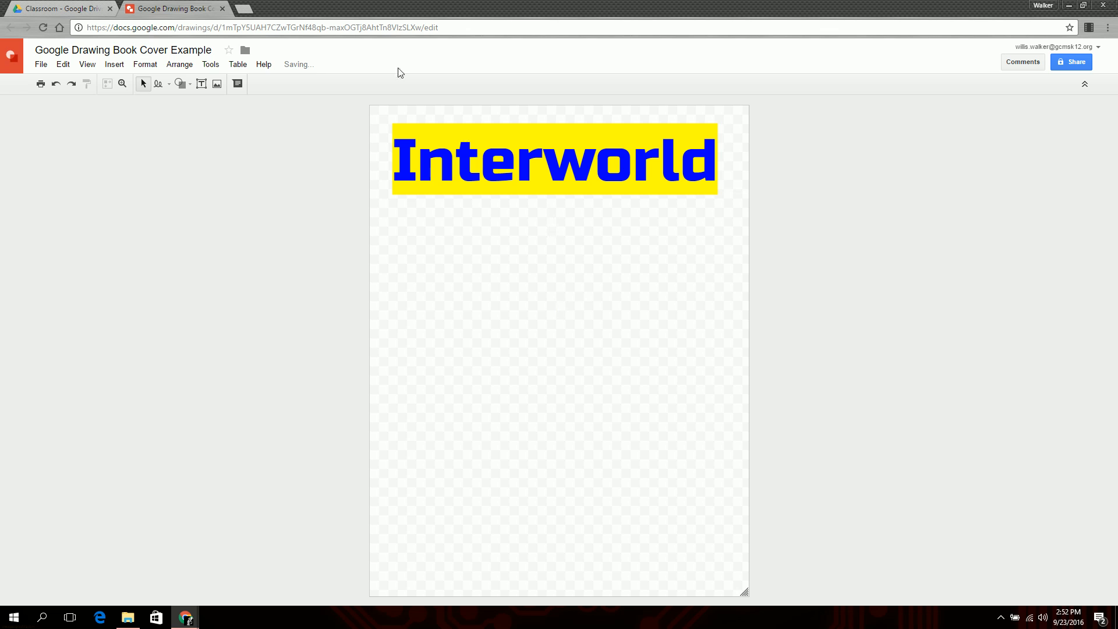
pyautogui.click(217, 83)
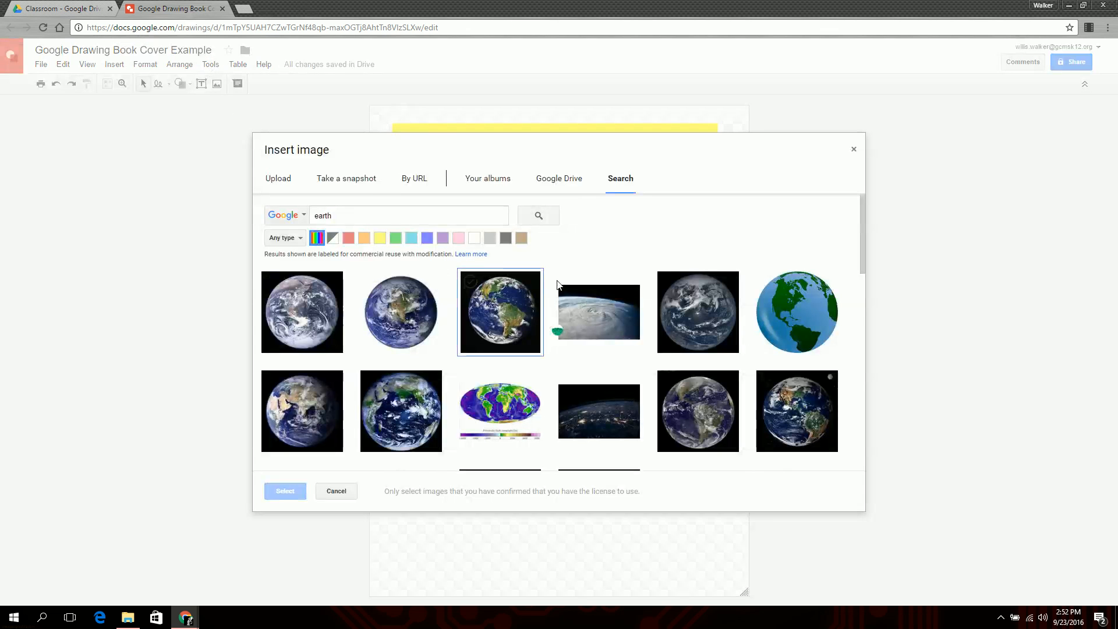
pyautogui.click(384, 220)
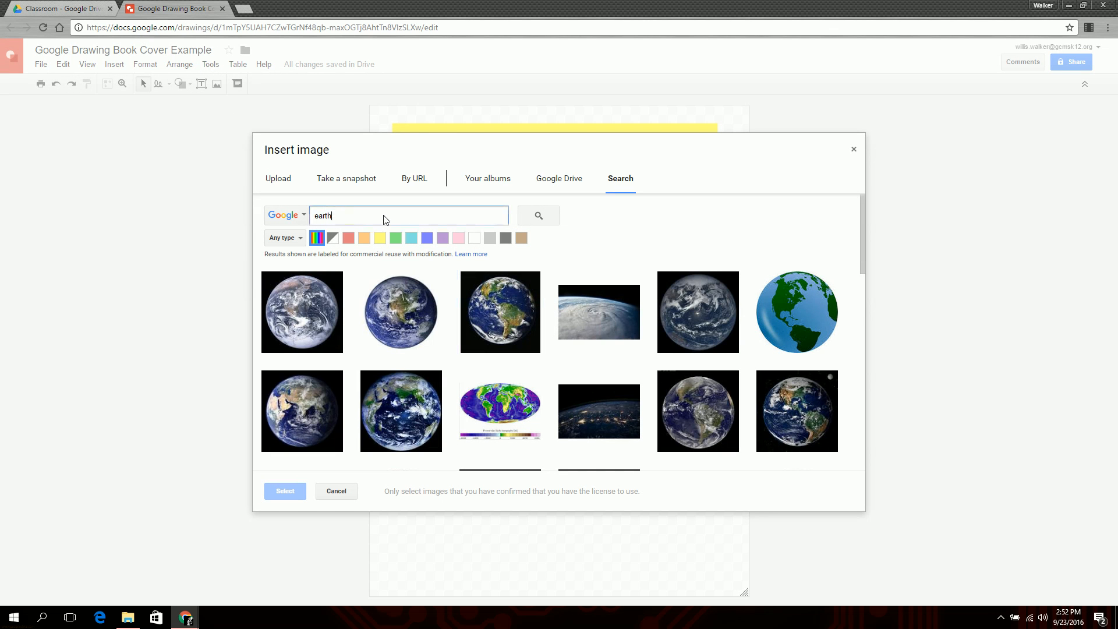
pyautogui.write('transparen')
pyautogui.click(547, 215)
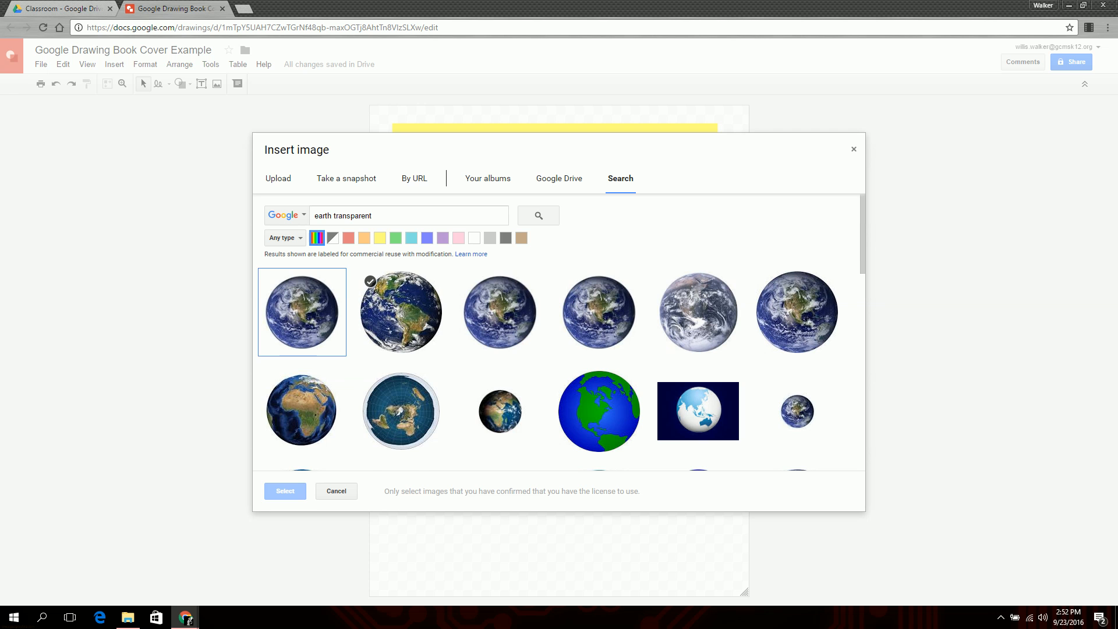
# Insert the second "earth transparent" result, the globe showing the Americas, then shrink it and place it in the page's lower left area
pyautogui.click(399, 318)
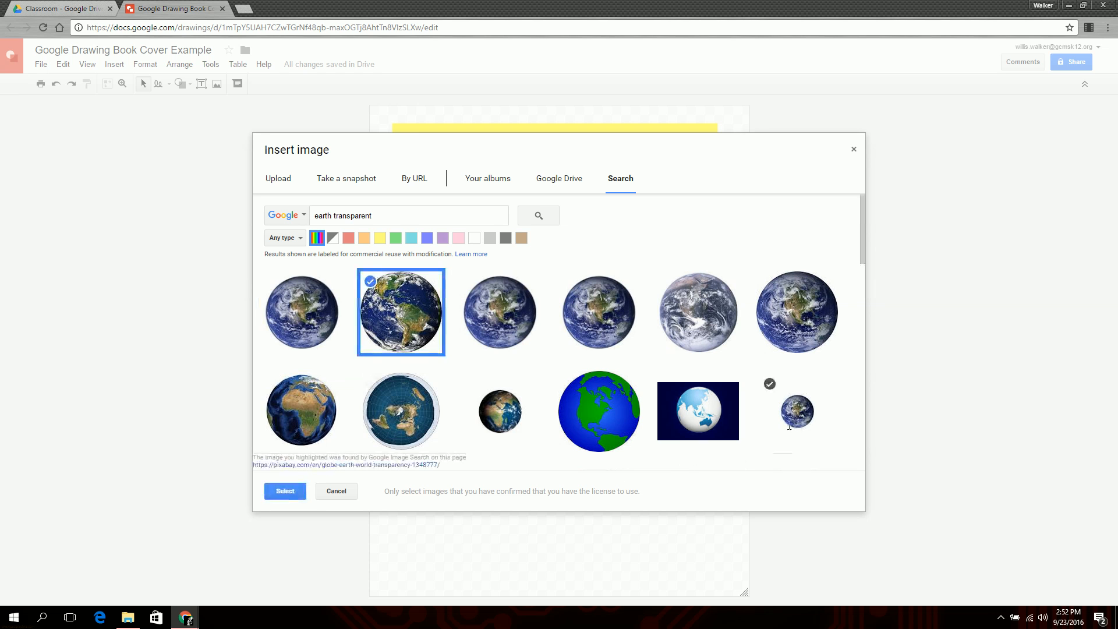
pyautogui.click(285, 490)
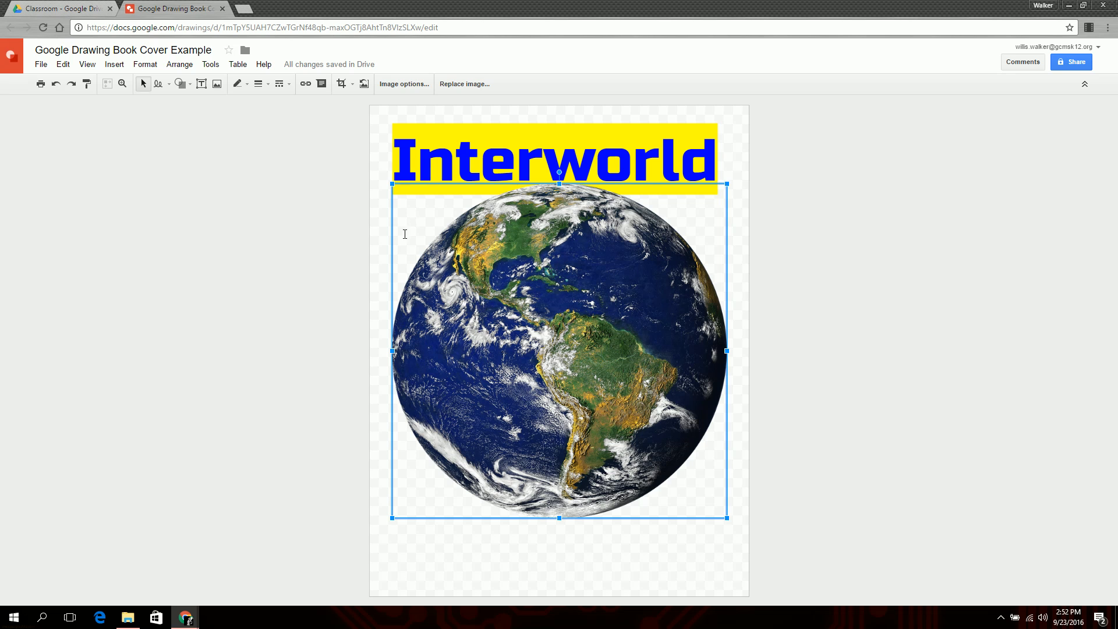
pyautogui.moveTo(392, 183); pyautogui.dragTo(508, 300)
pyautogui.moveTo(623, 384); pyautogui.dragTo(507, 407)
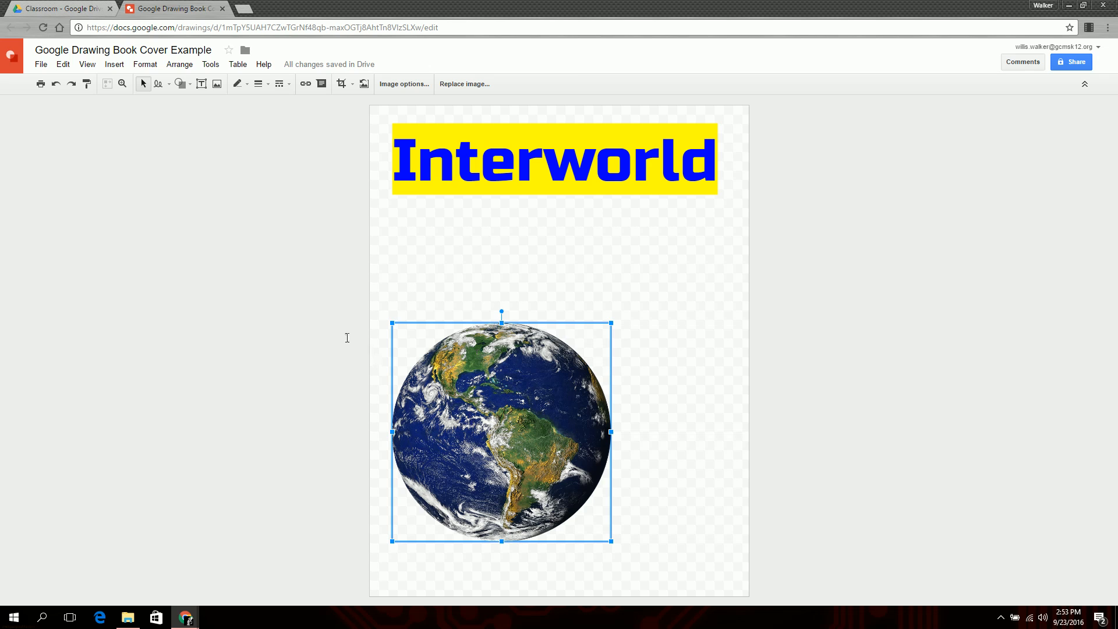
pyautogui.moveTo(502, 432); pyautogui.dragTo(501, 416)
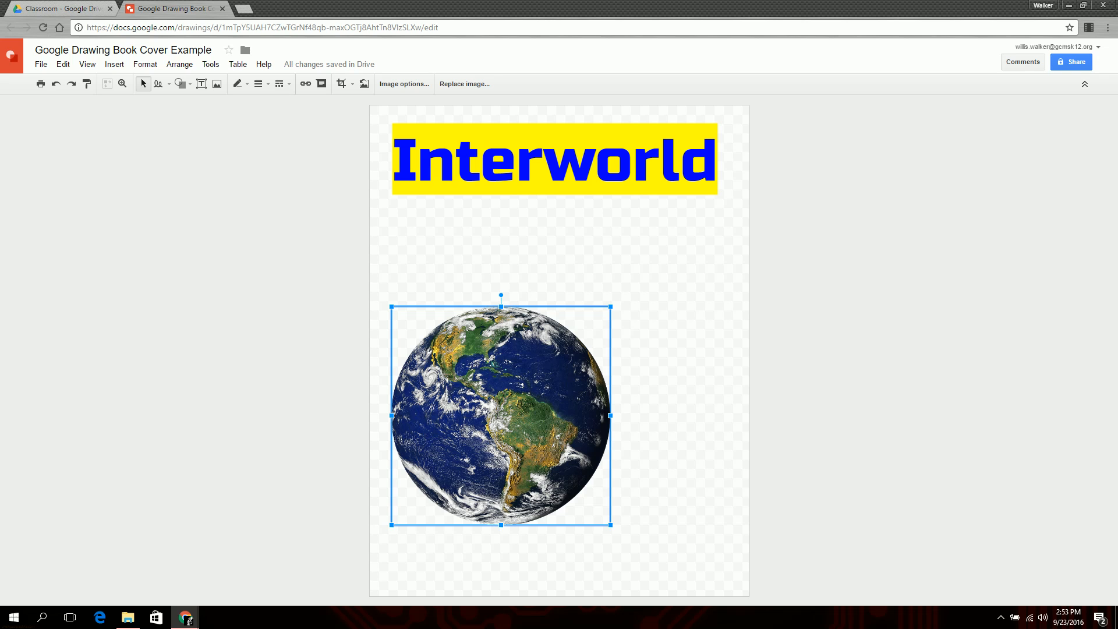
pyautogui.click(651, 357)
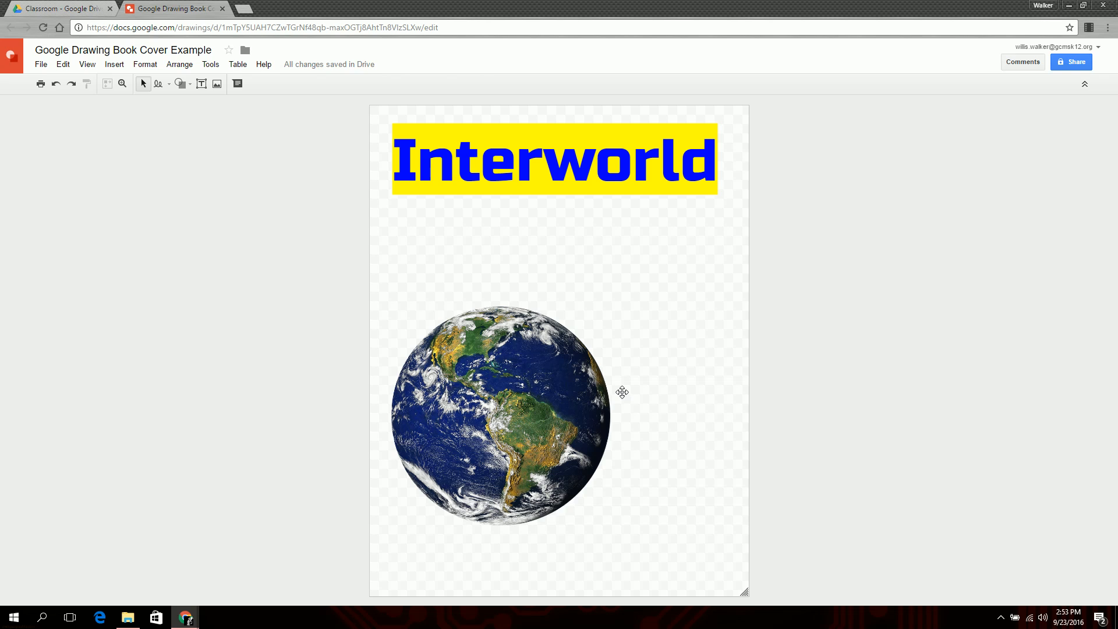
# Duplicate the earth picture and recolor the copy green with Light 5, overlapping it on the right side of the original
pyautogui.hotkey('ctrl', 'z')
pyautogui.moveTo(536, 487); pyautogui.dragTo(644, 488)
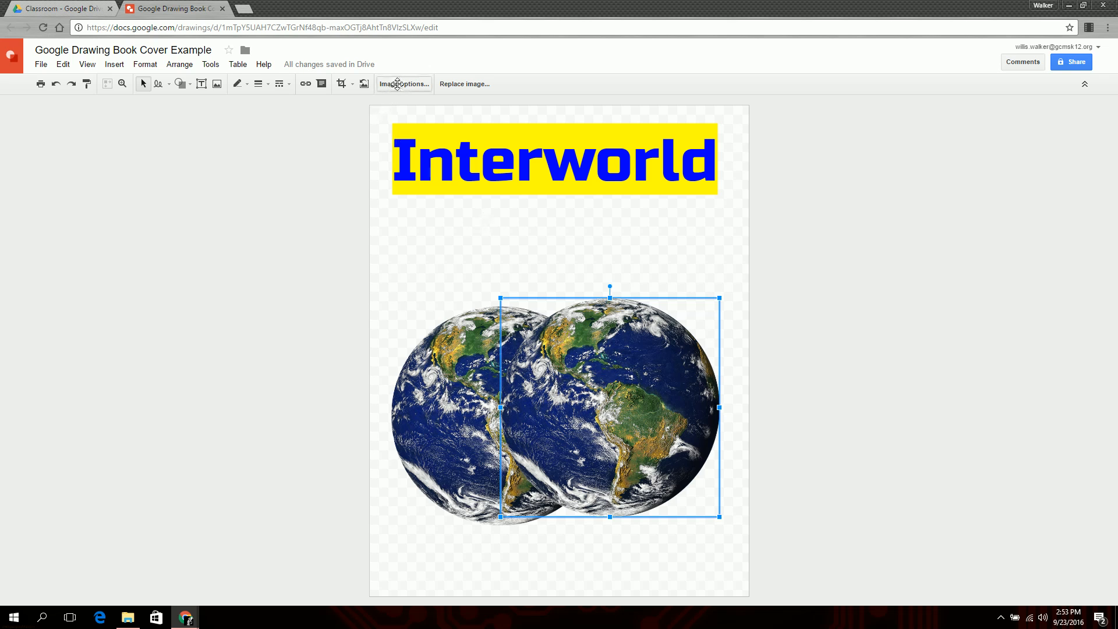
pyautogui.click(398, 84)
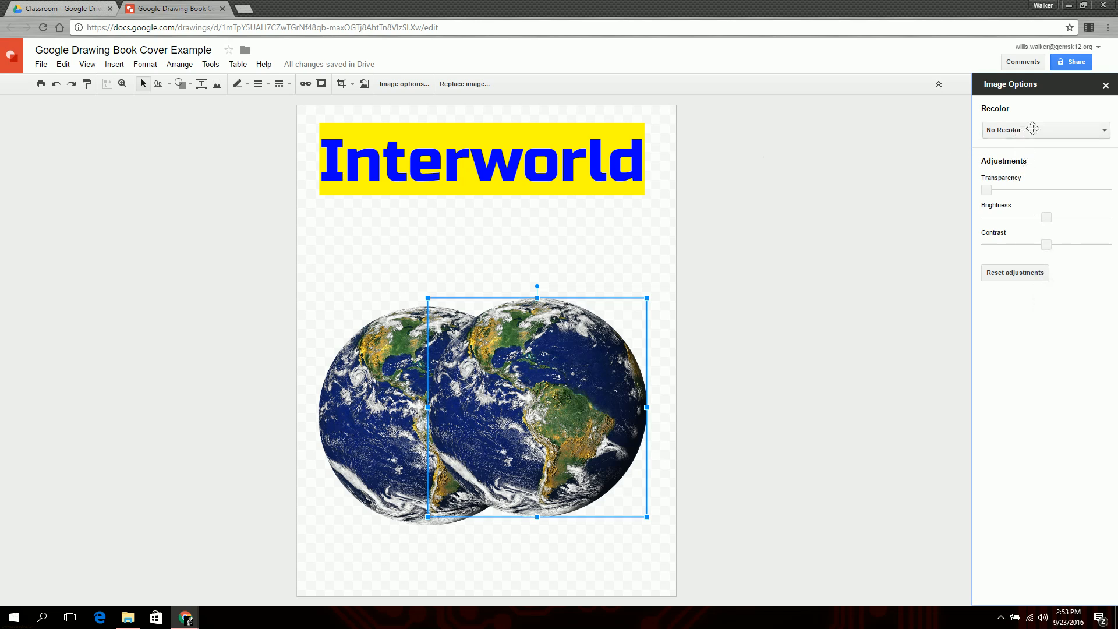
pyautogui.click(1040, 129)
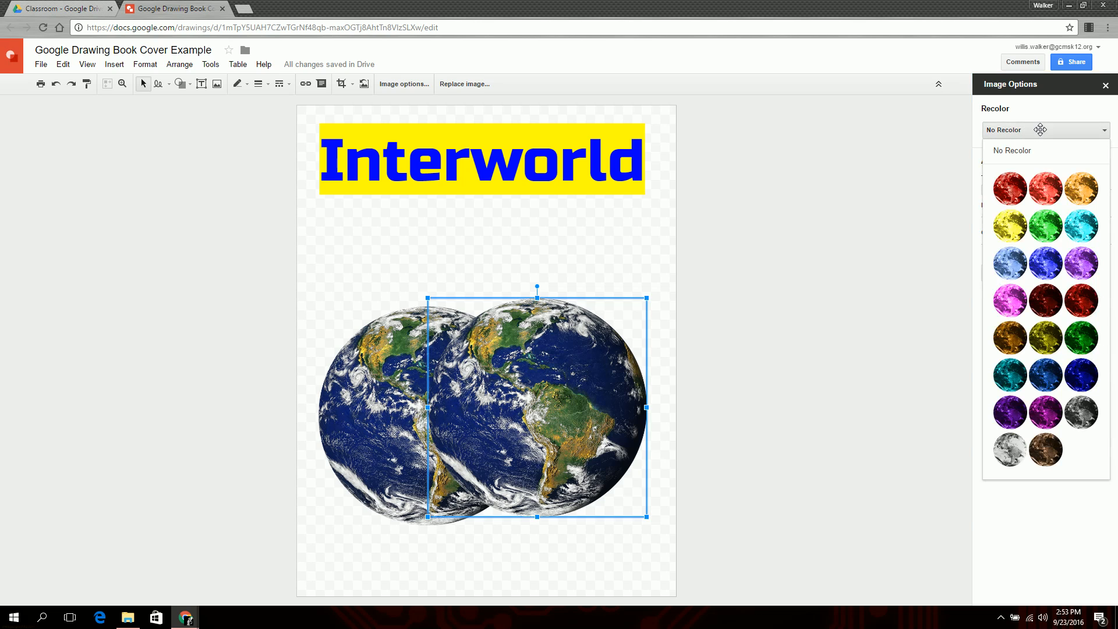
pyautogui.click(1048, 226)
pyautogui.moveTo(564, 467); pyautogui.dragTo(511, 489)
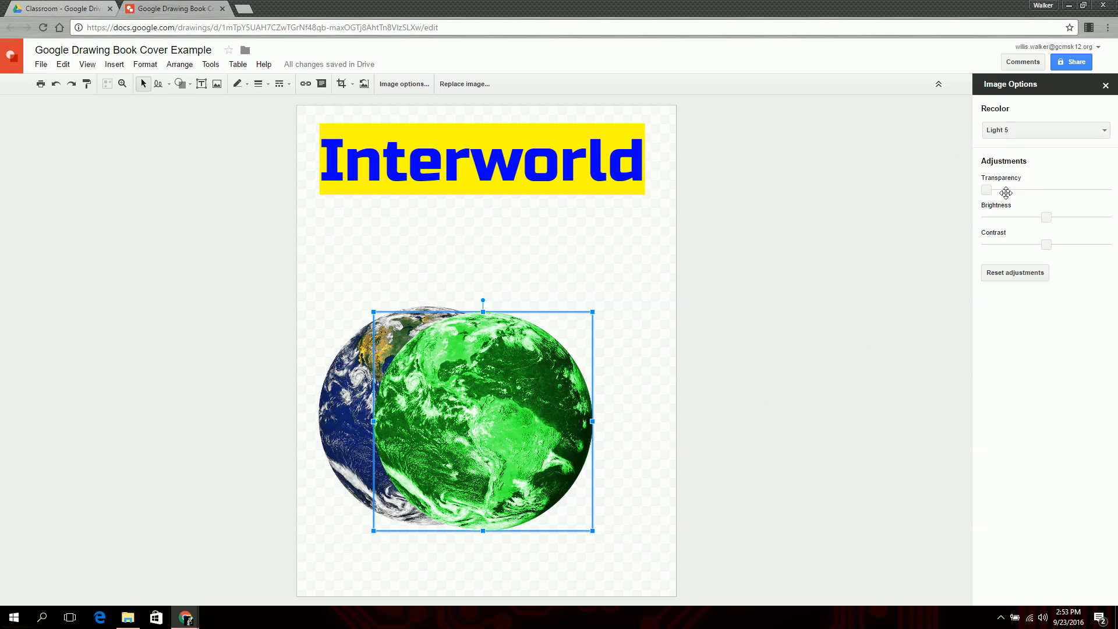
# Try out the green earth's transparency adjustment and set it back to fully opaque
pyautogui.moveTo(985, 188); pyautogui.dragTo(1047, 244)
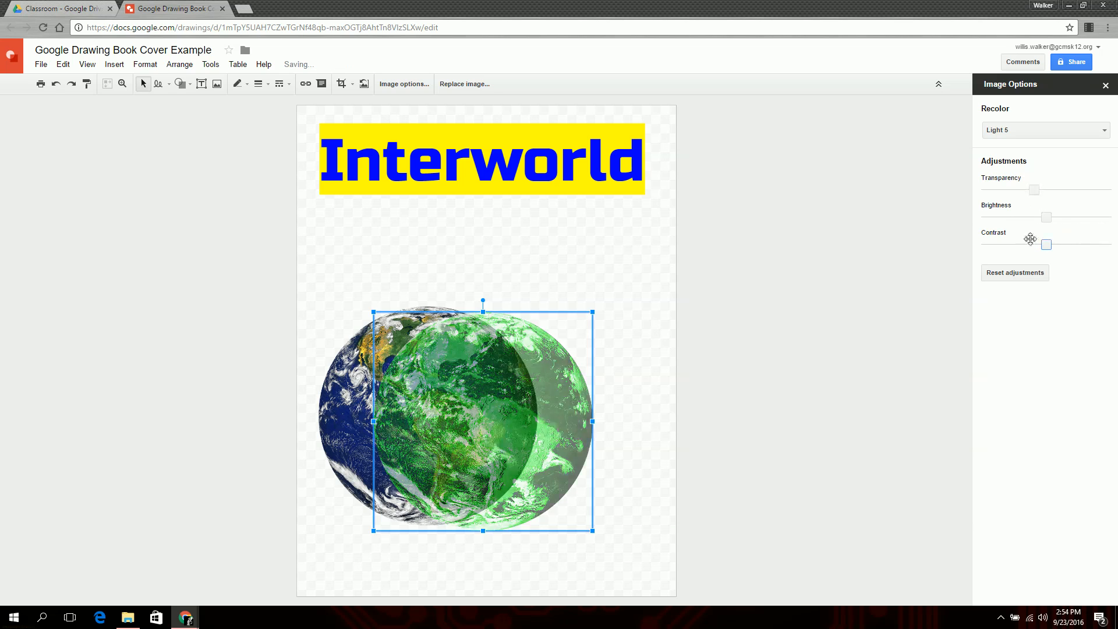
pyautogui.moveTo(1033, 193); pyautogui.dragTo(981, 192)
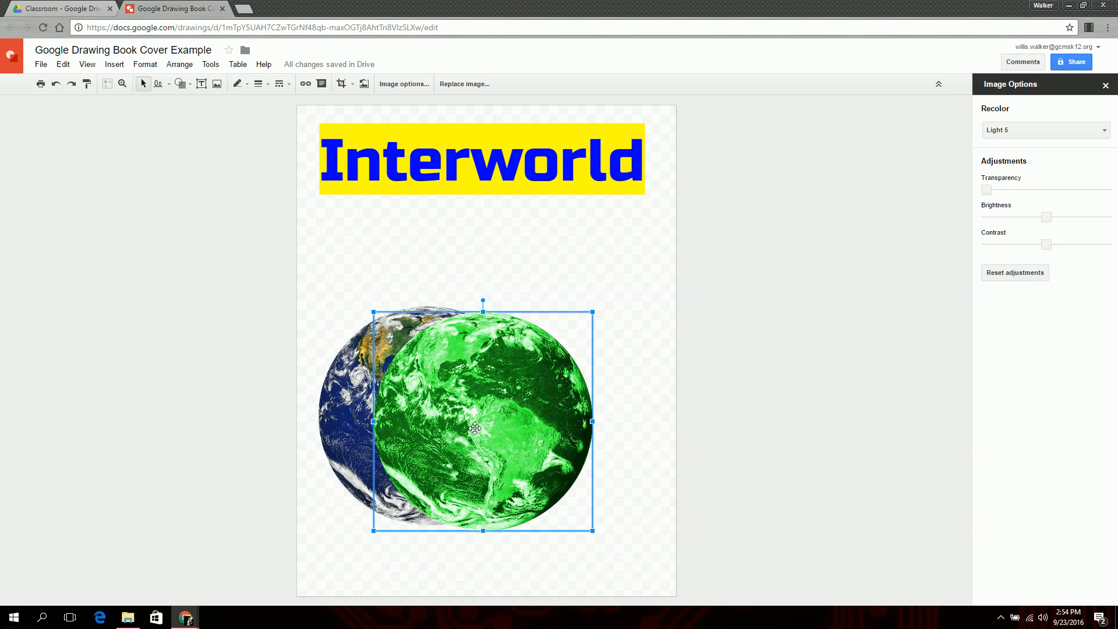
# Place another copy of the original earth in front, overlapping the green one on its right, and recolor it red with Light 2
pyautogui.click(362, 468)
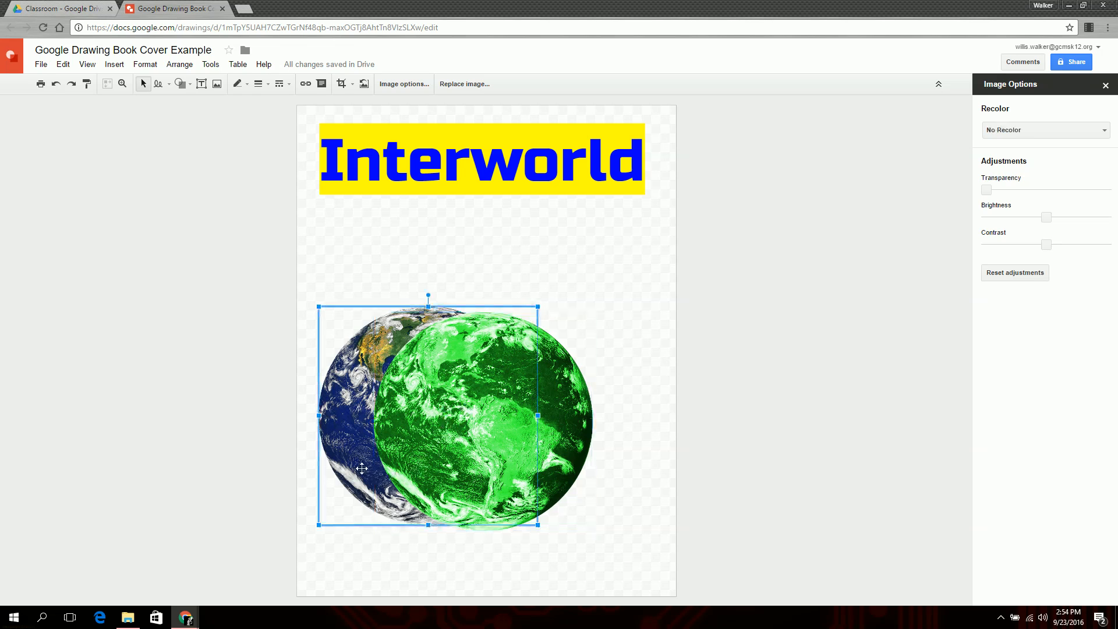
pyautogui.moveTo(362, 468); pyautogui.dragTo(545, 476)
pyautogui.hotkey('ctrl', 'shift', 'Up')
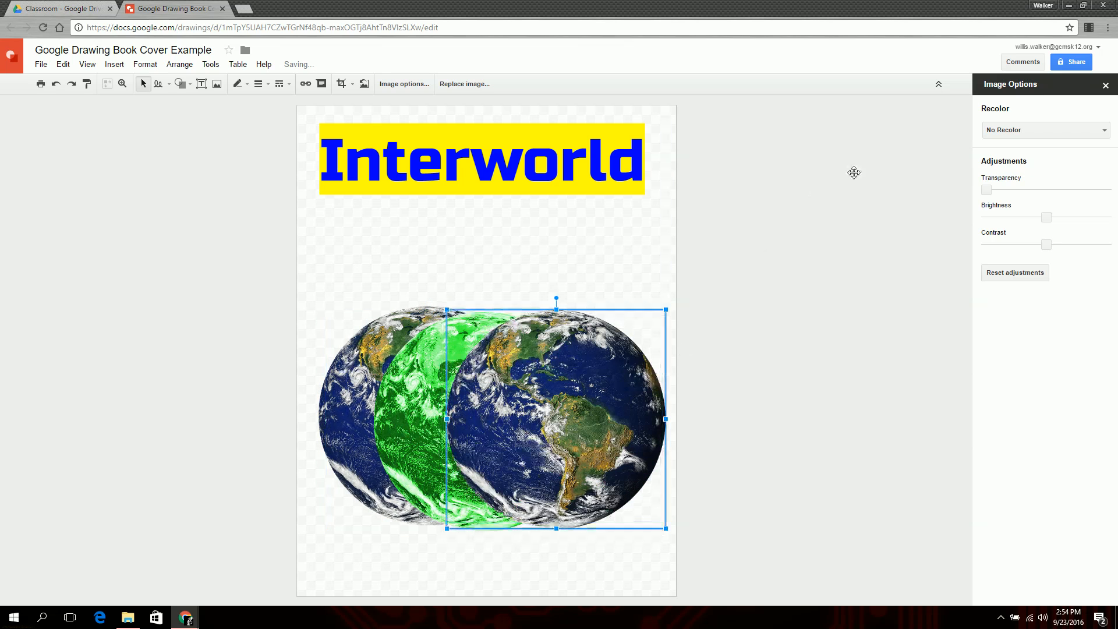
pyautogui.click(1002, 129)
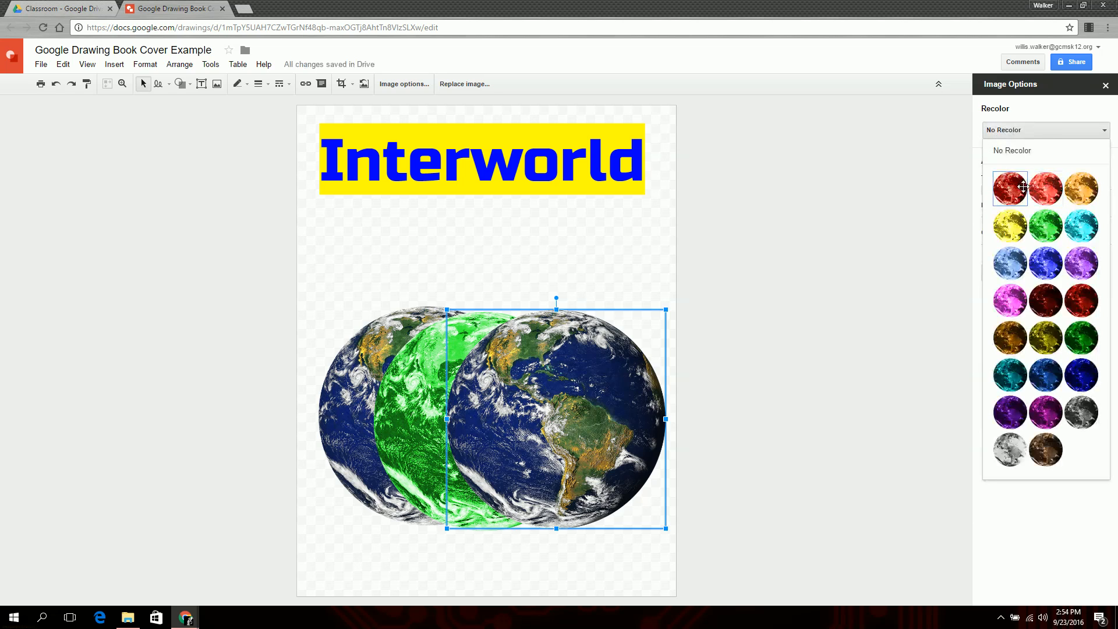
pyautogui.click(1043, 187)
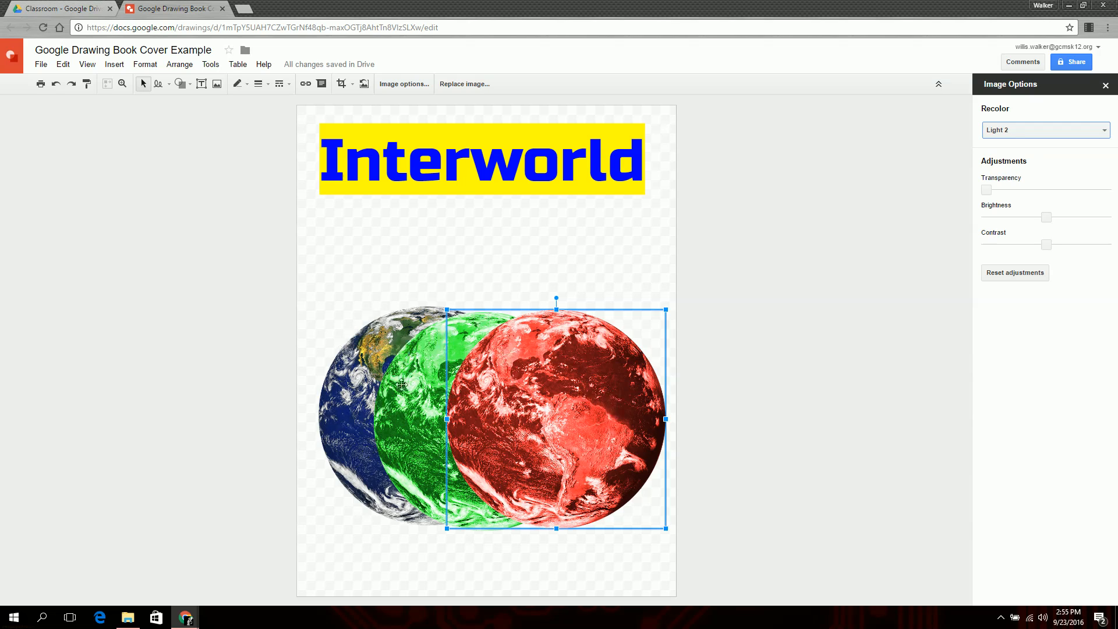
# Search the insertable images for "outer space" and insert the first result, the blue star field
pyautogui.click(114, 64)
pyautogui.click(119, 97)
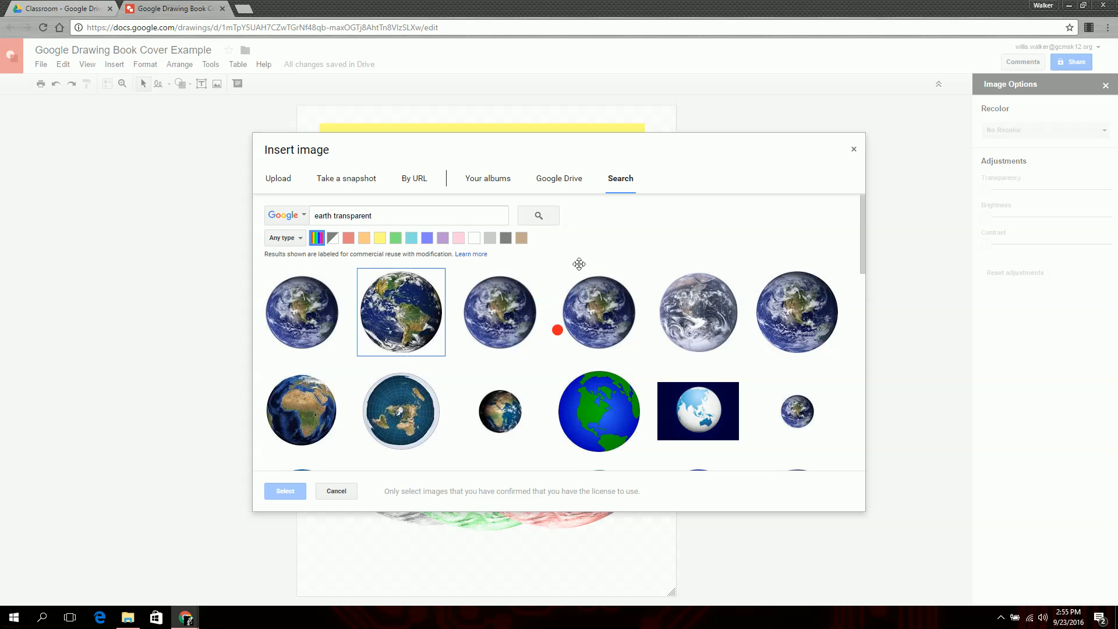
pyautogui.moveTo(381, 215); pyautogui.dragTo(204, 203)
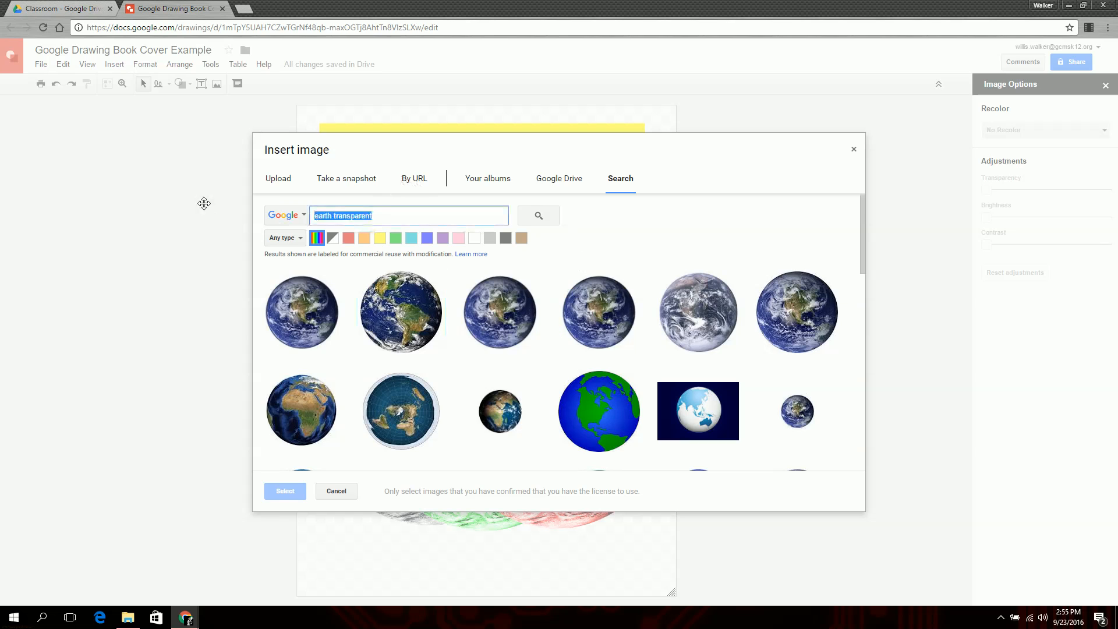
pyautogui.write('outer')
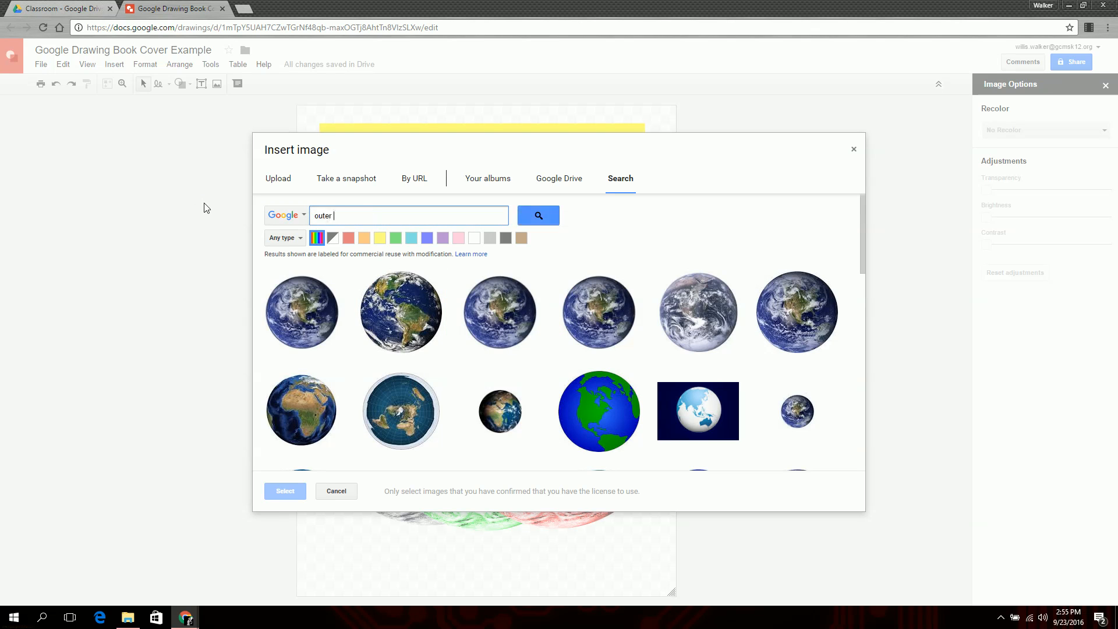
pyautogui.write(' space')
pyautogui.click(537, 215)
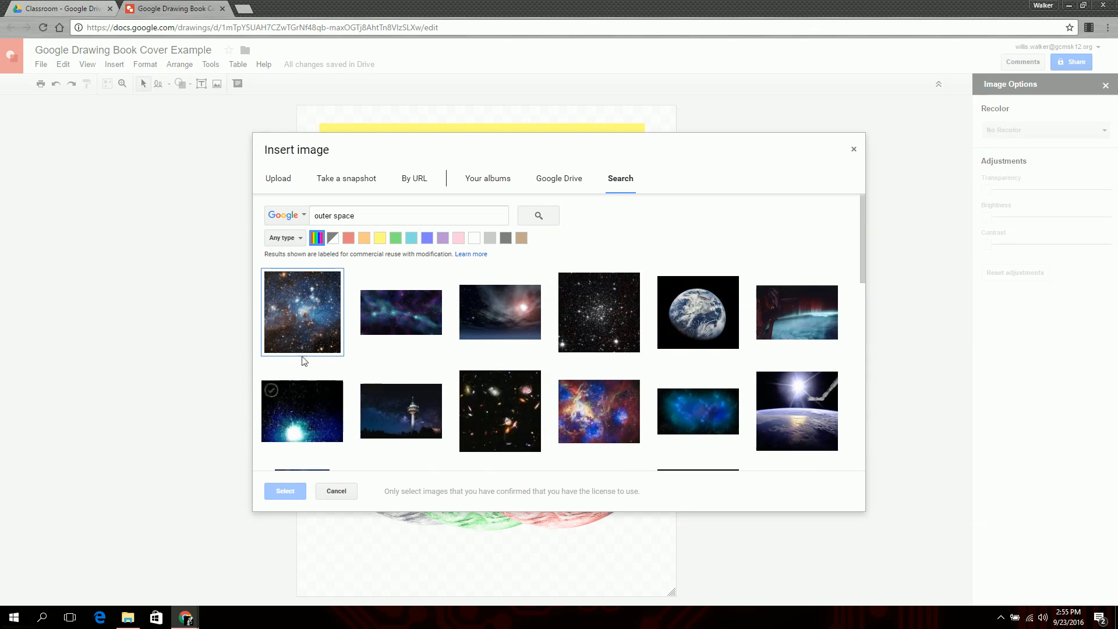
pyautogui.click(297, 325)
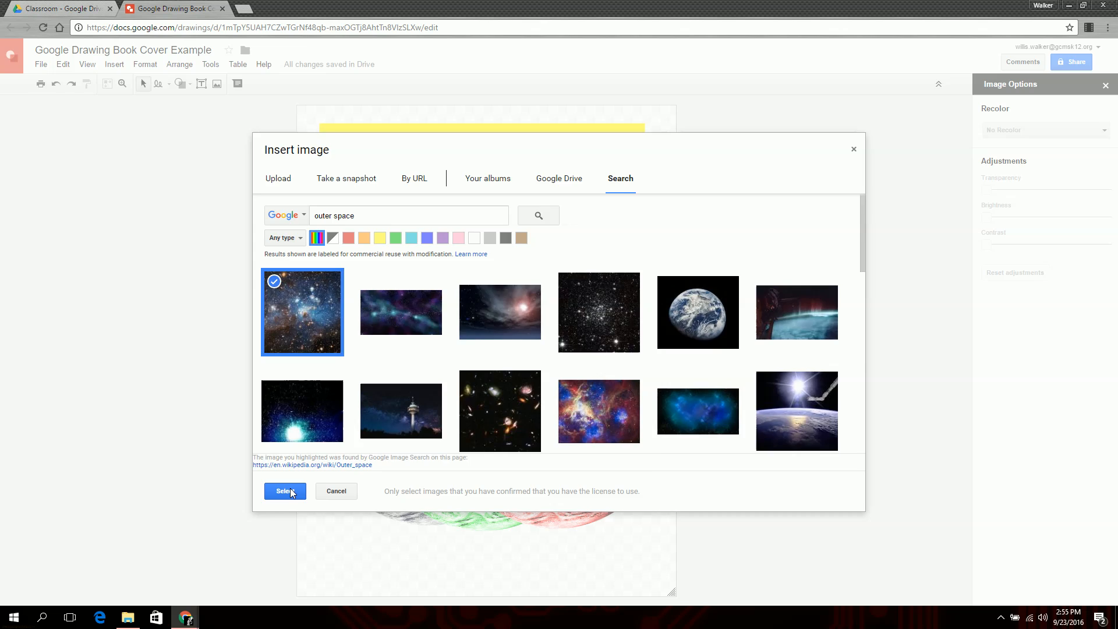
pyautogui.click(292, 492)
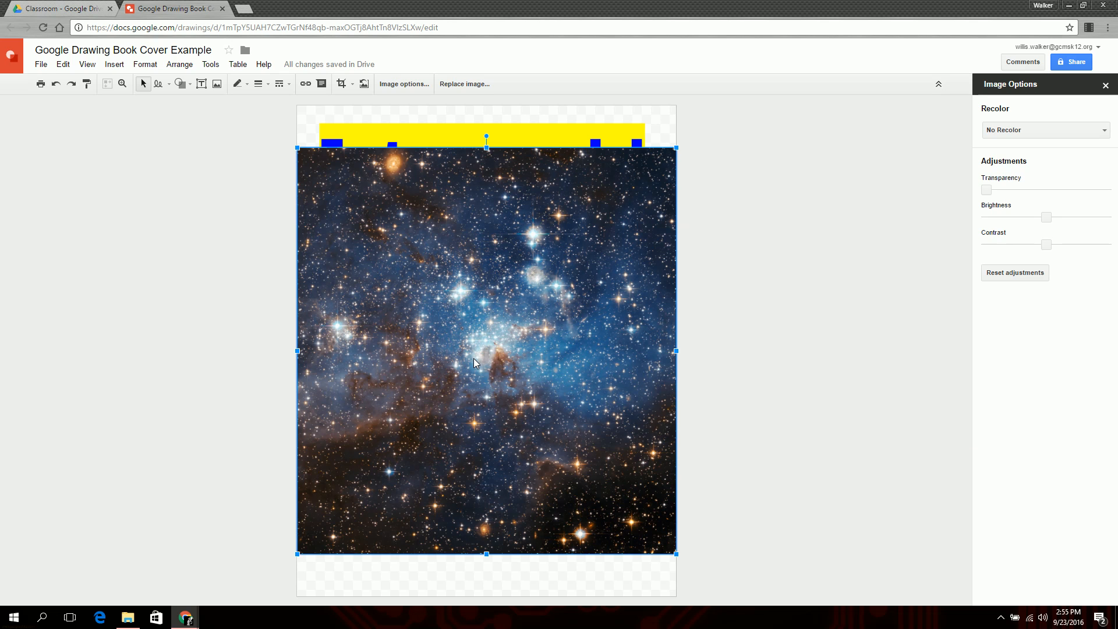
# Align the star field with the page's top edge, enlarge it to cover the whole page, and send it to the back
pyautogui.moveTo(473, 359); pyautogui.dragTo(473, 319)
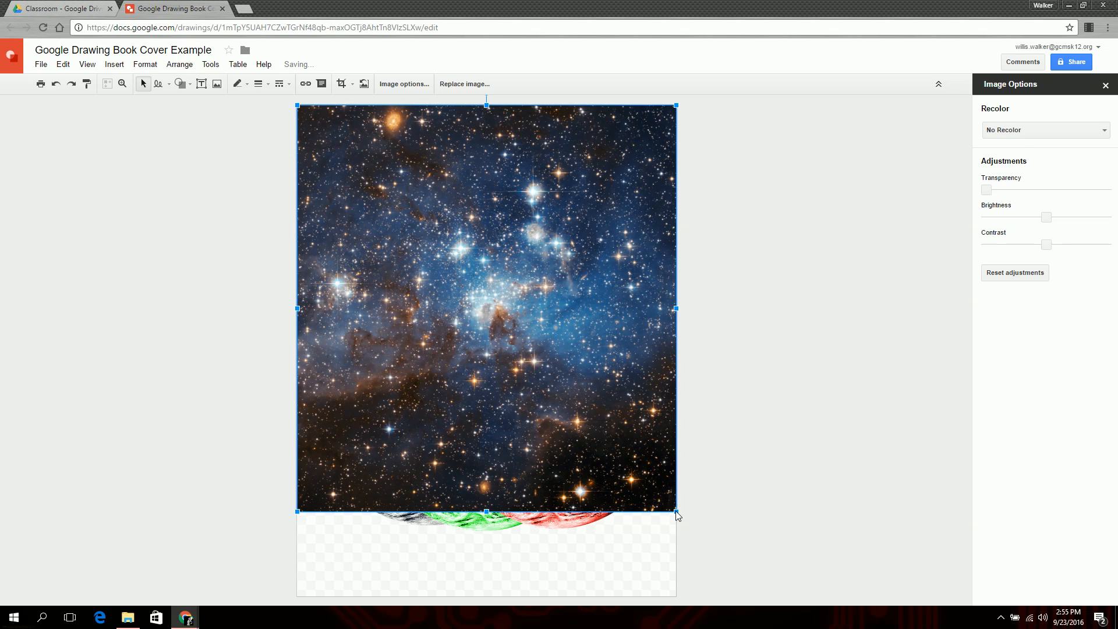
pyautogui.moveTo(677, 515); pyautogui.dragTo(701, 596)
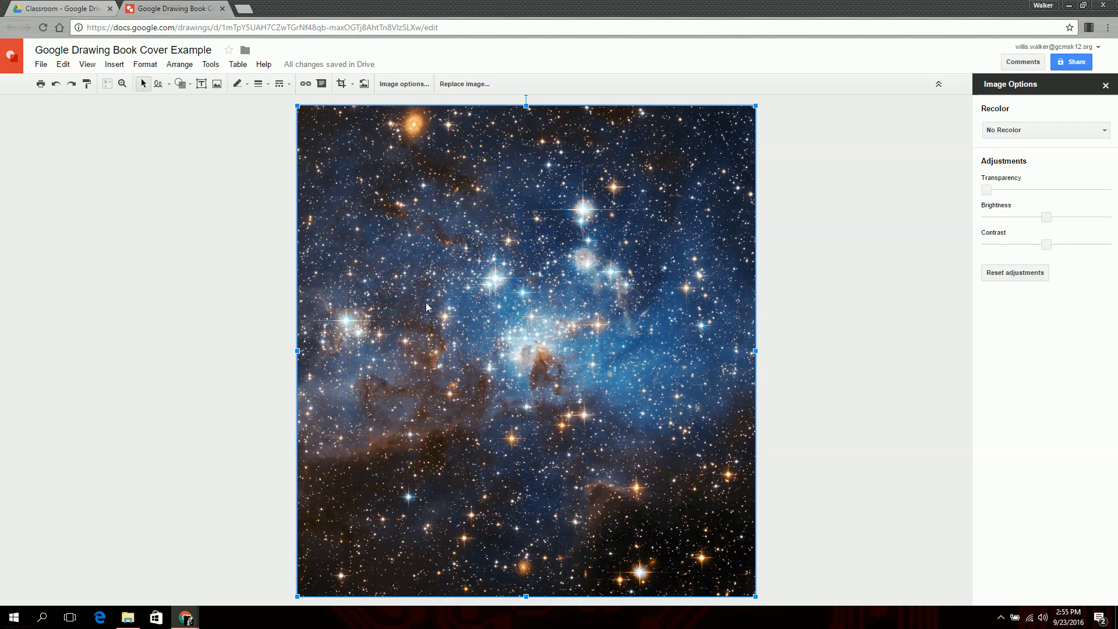
pyautogui.rightClick(416, 212)
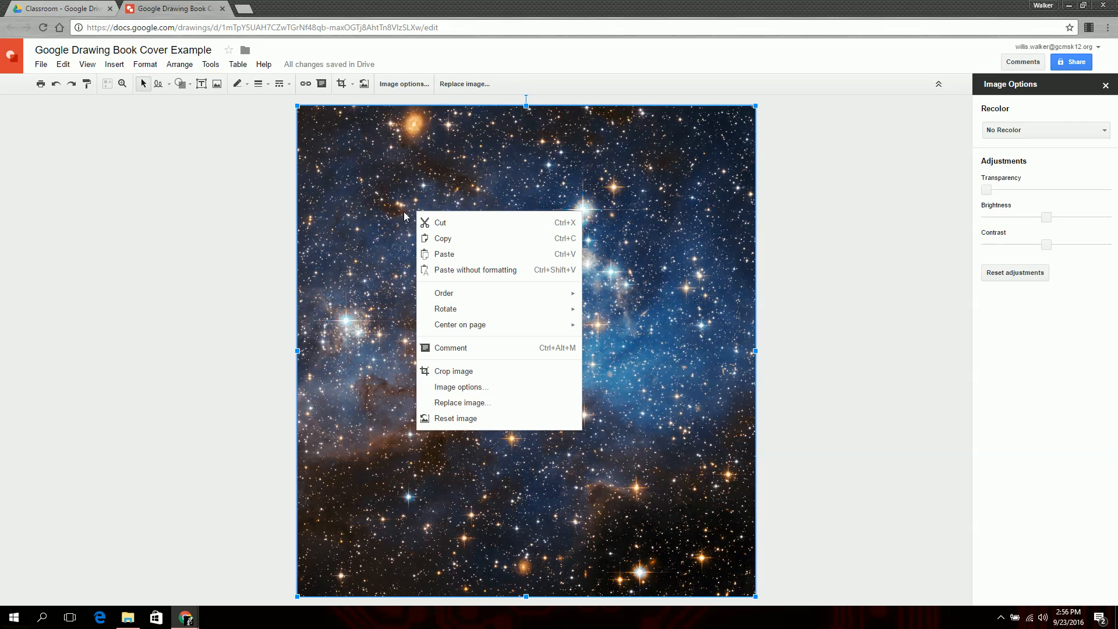
pyautogui.moveTo(480, 296)
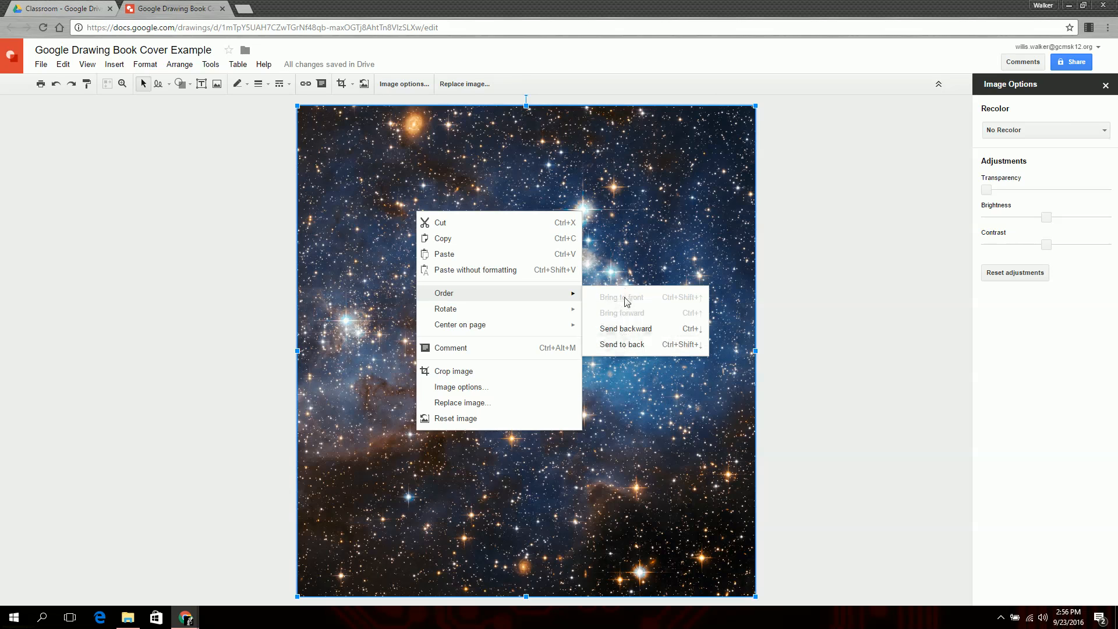
pyautogui.click(621, 344)
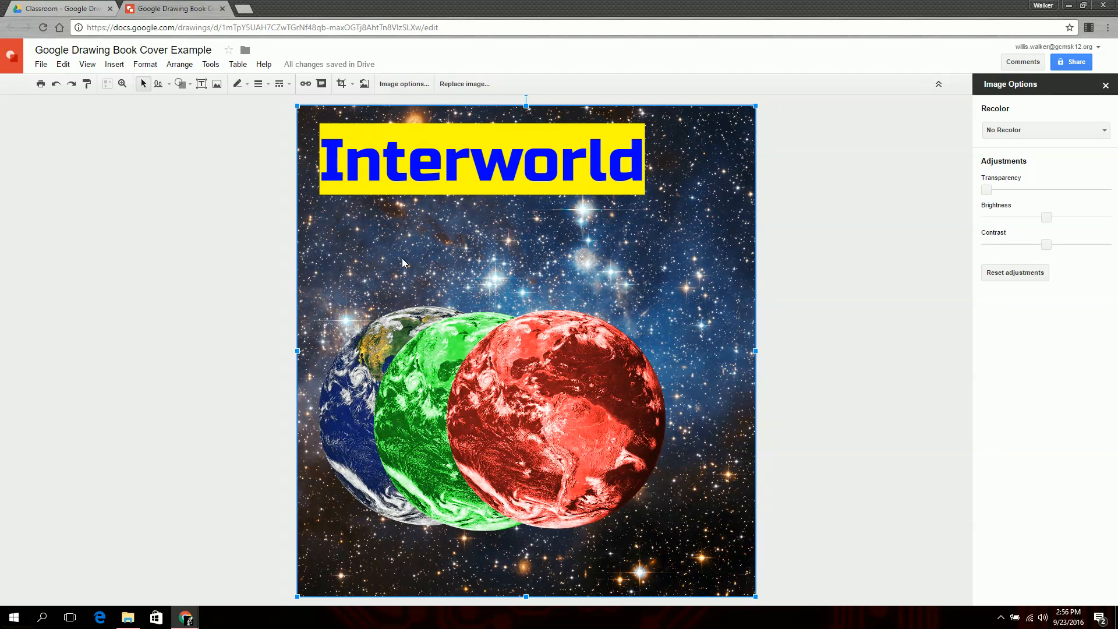
# Bring the original-colored earth forward one level so that it sits in front of the green earth
pyautogui.click(356, 409)
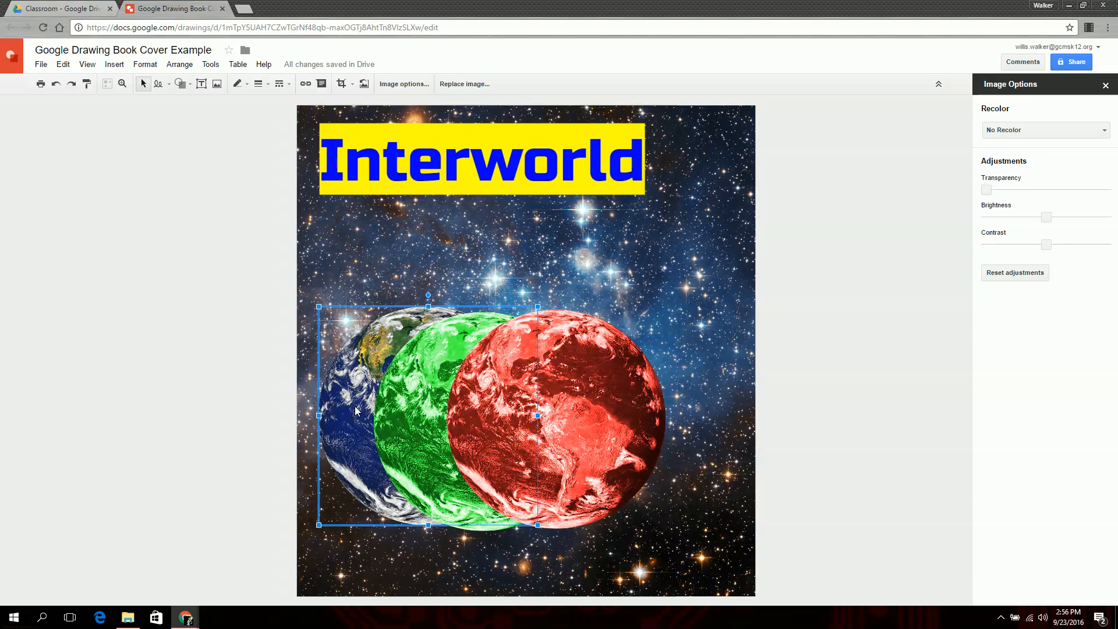
pyautogui.rightClick(356, 396)
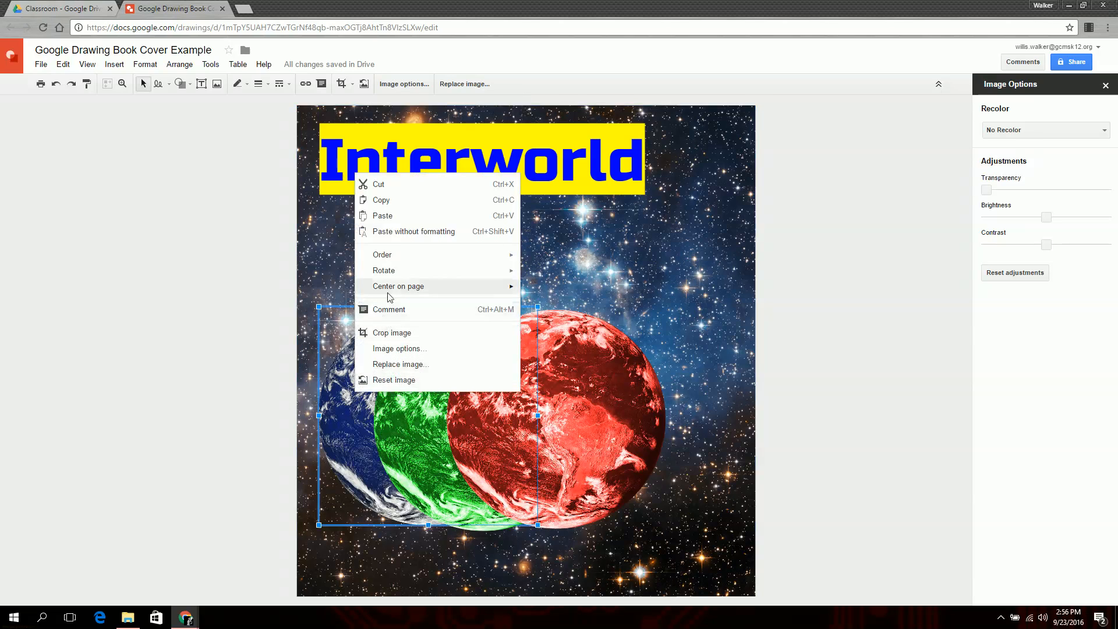
pyautogui.moveTo(393, 261)
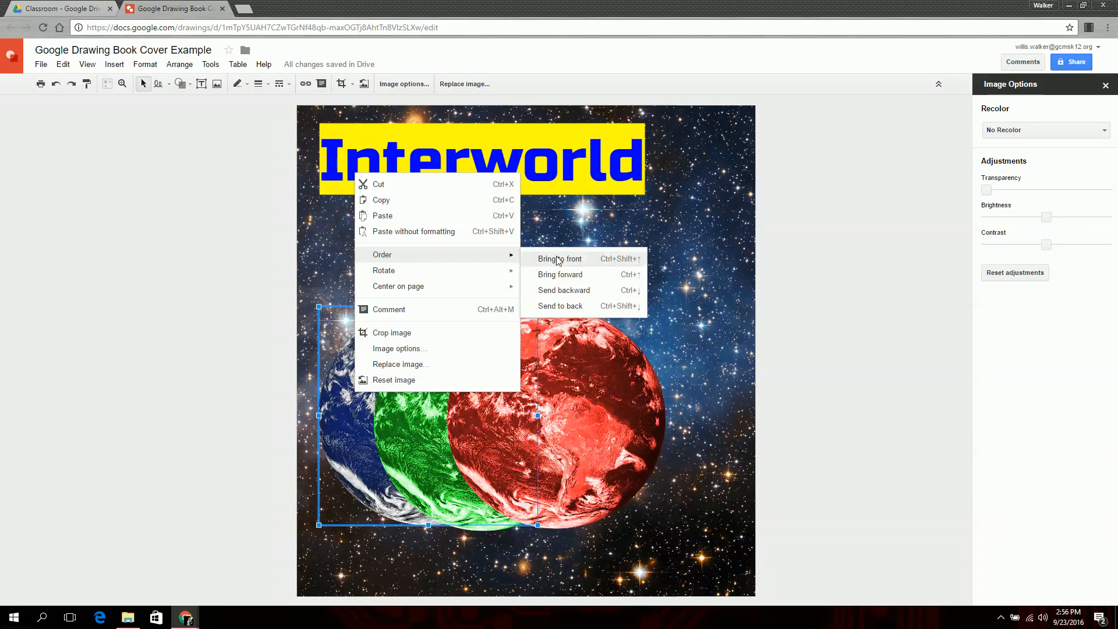
pyautogui.click(563, 276)
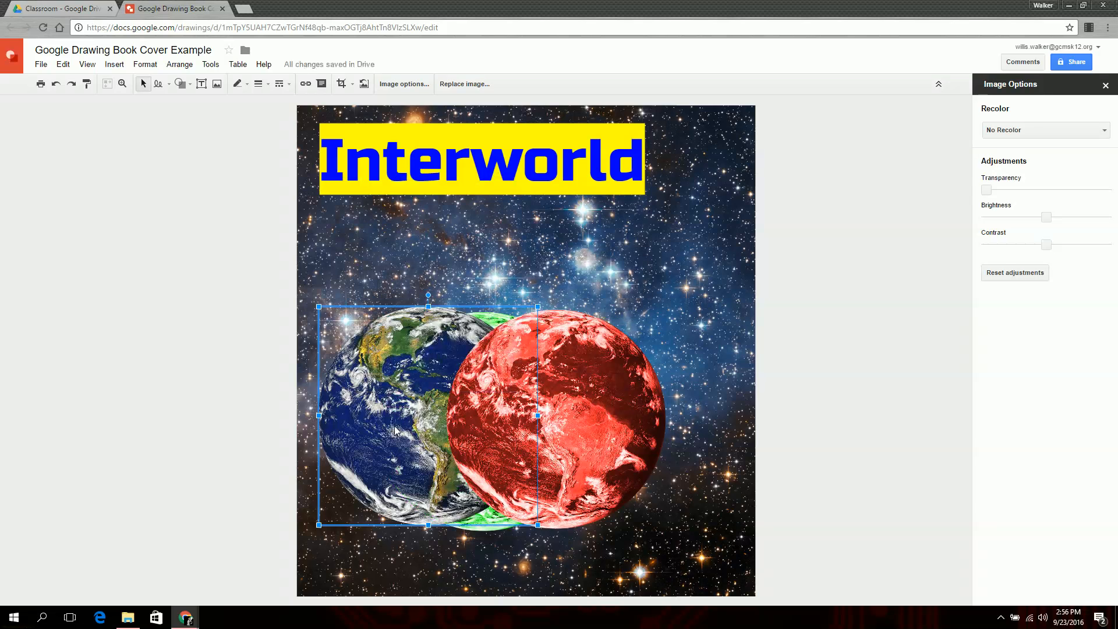
# Send the red earth backward two levels, behind both the original-colored earth and the green earth
pyautogui.click(602, 384)
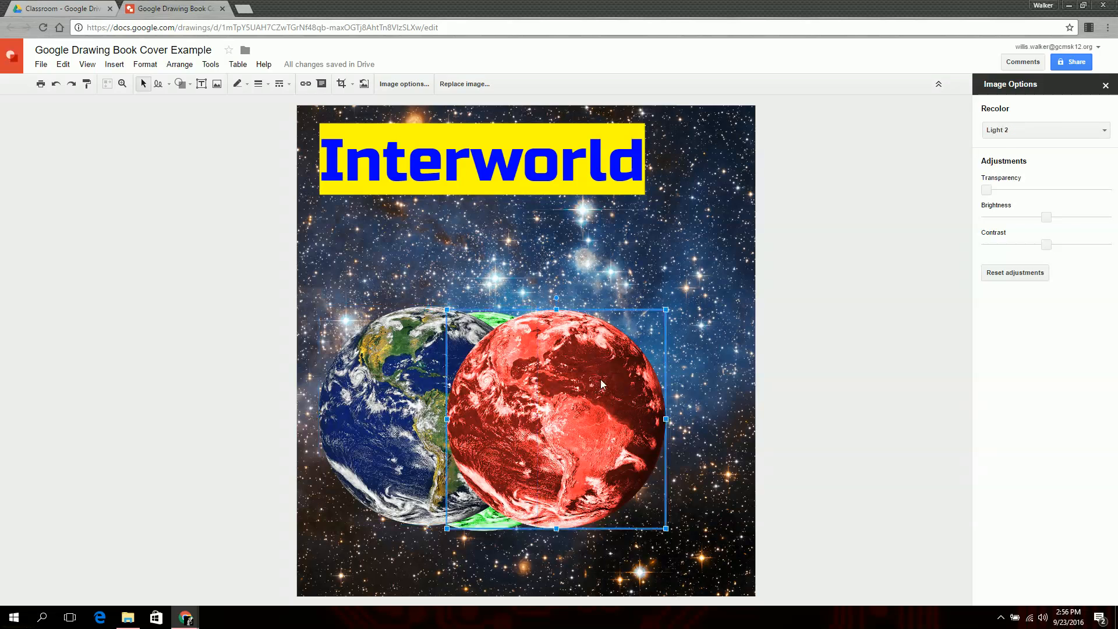
pyautogui.rightClick(601, 384)
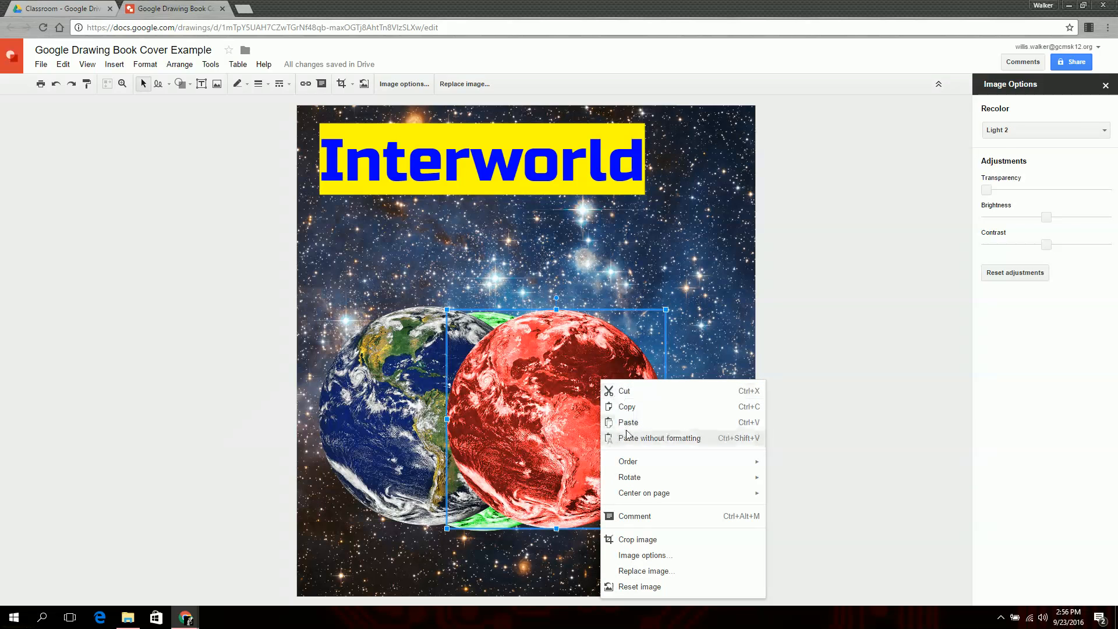
pyautogui.moveTo(643, 465)
pyautogui.click(811, 499)
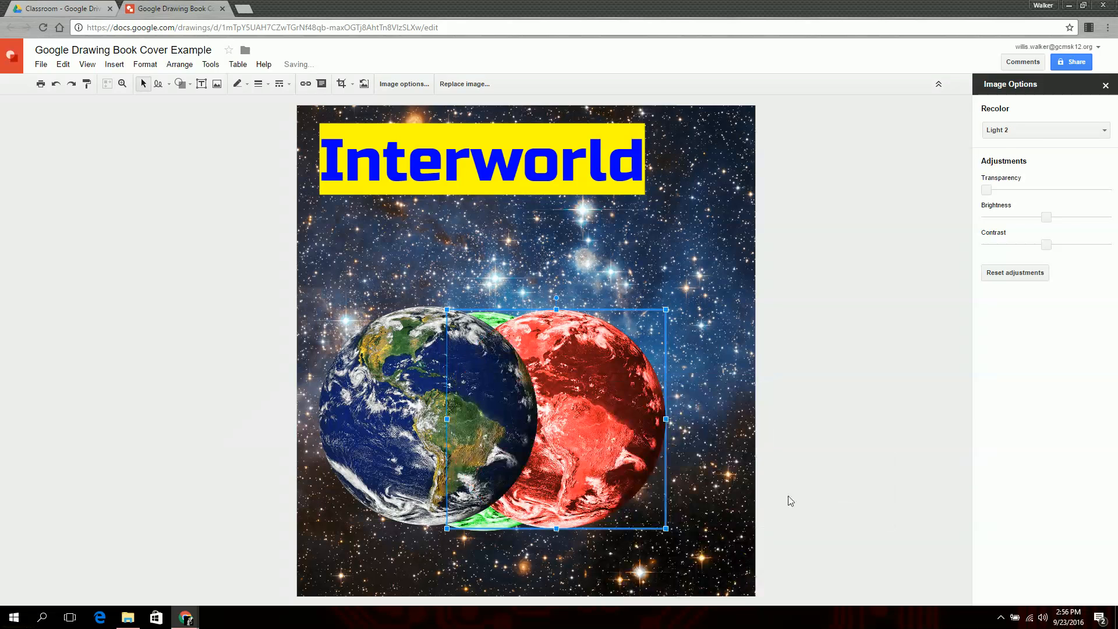
pyautogui.rightClick(601, 406)
pyautogui.moveTo(647, 273)
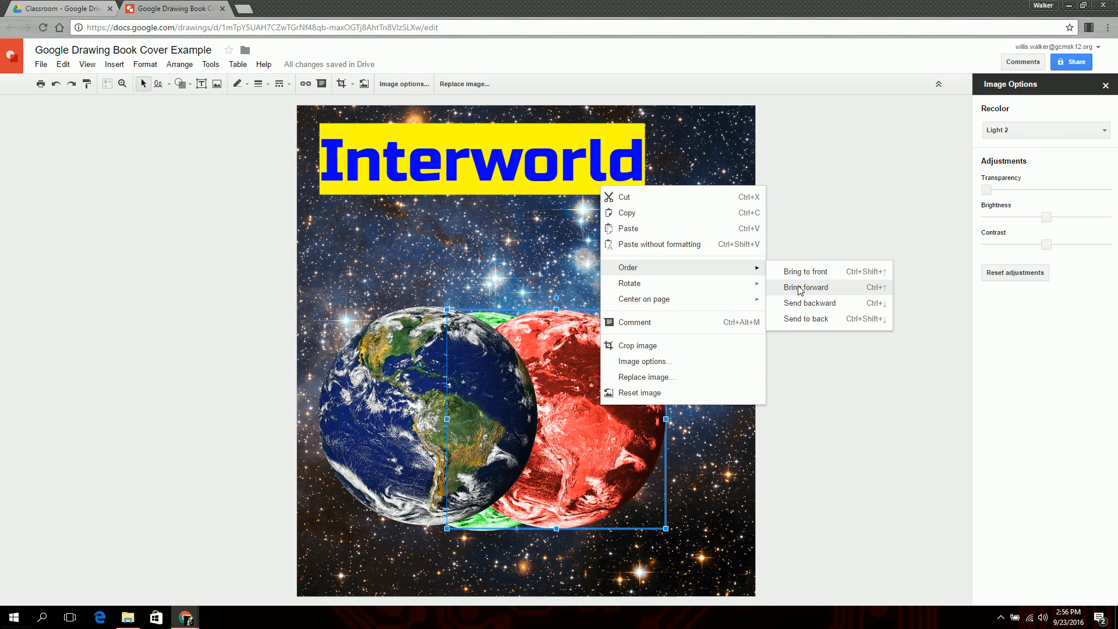
pyautogui.click(799, 309)
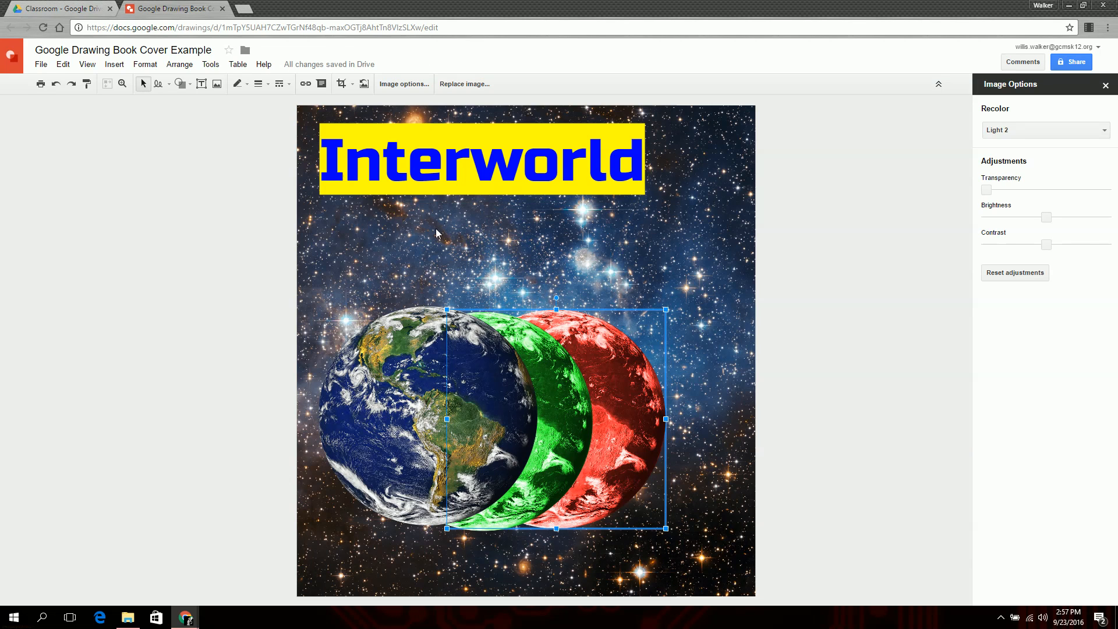
# Crop the star-field background image from its right side so that its edge sits just beyond the red earth
pyautogui.click(721, 135)
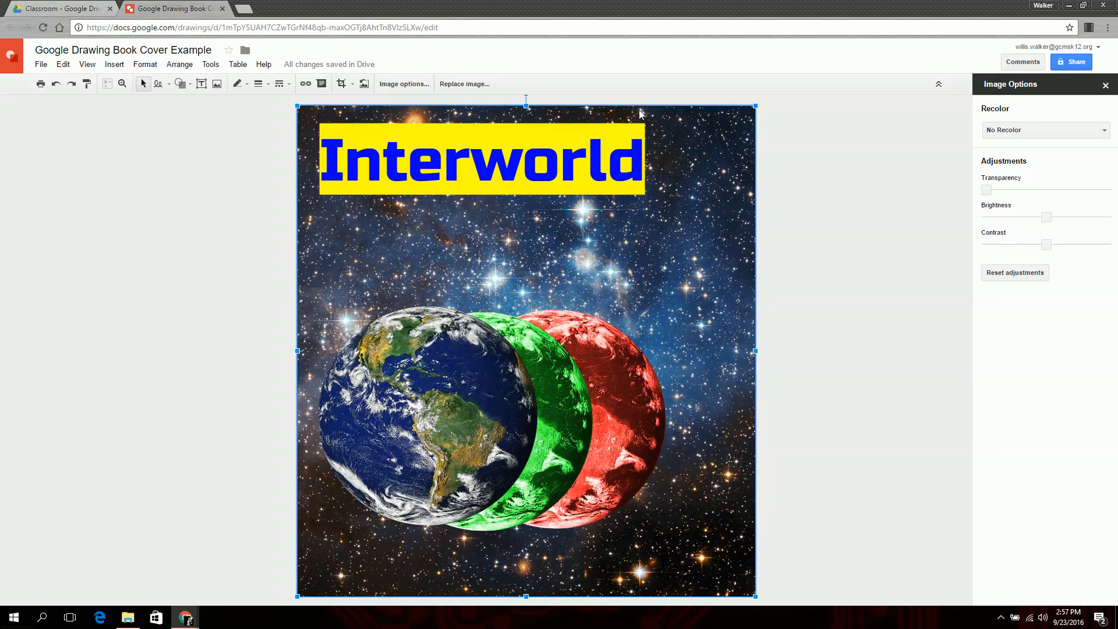
pyautogui.click(342, 85)
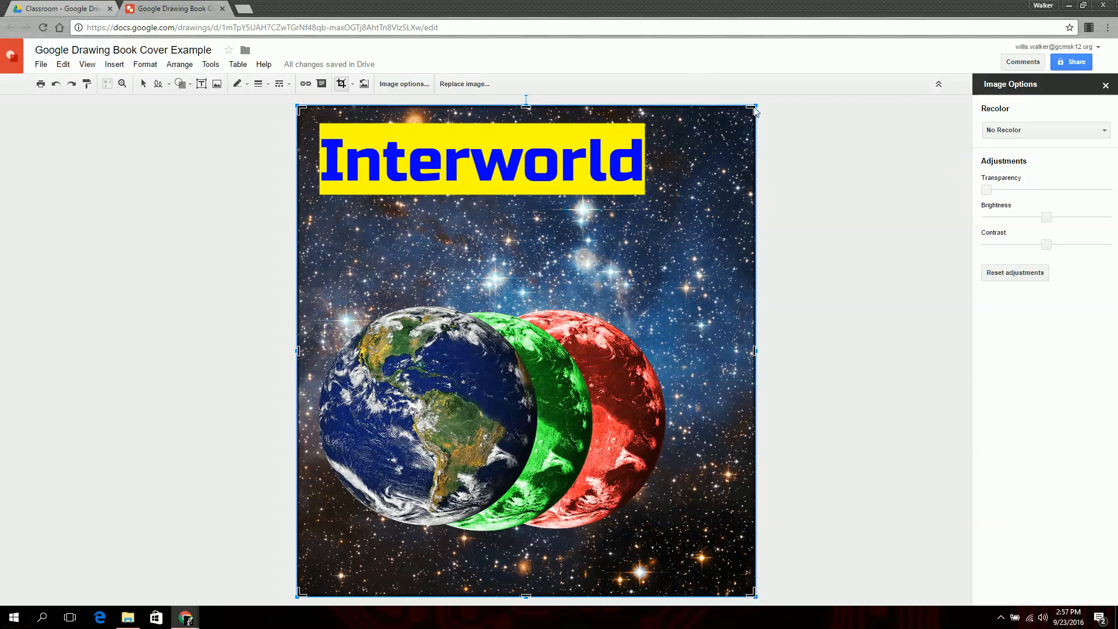
pyautogui.moveTo(755, 111); pyautogui.dragTo(610, 108)
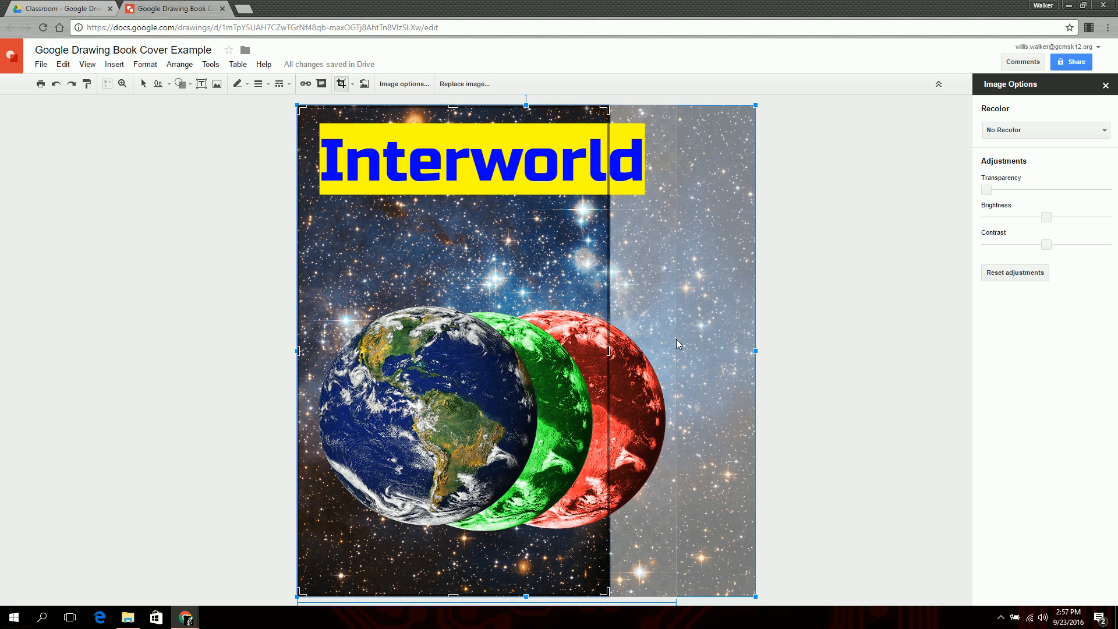
pyautogui.moveTo(676, 339); pyautogui.dragTo(676, 339)
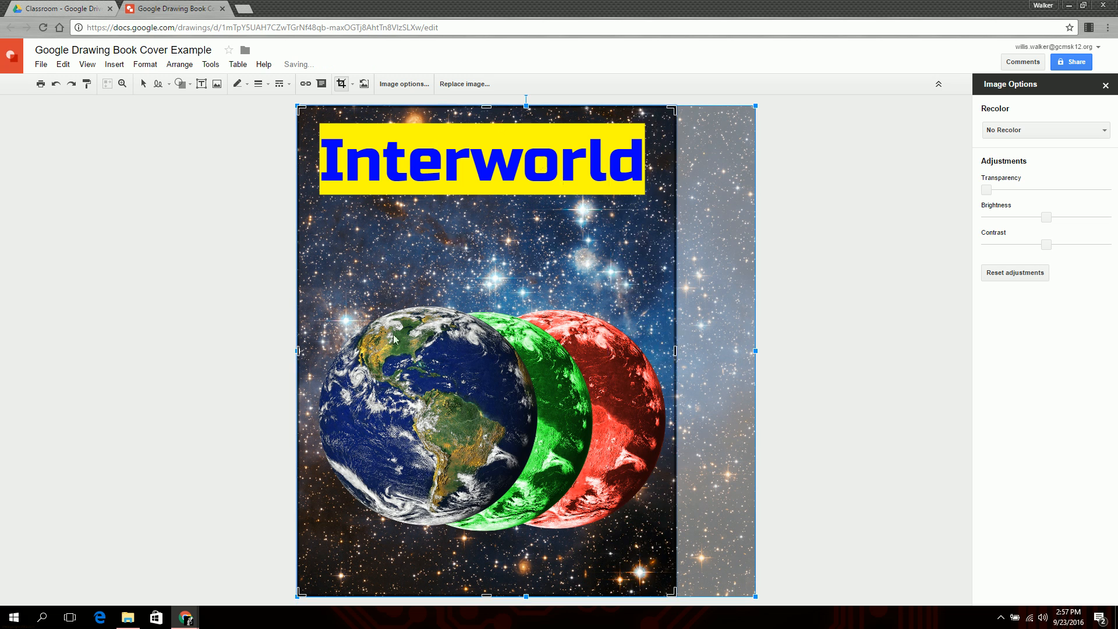
pyautogui.click(342, 85)
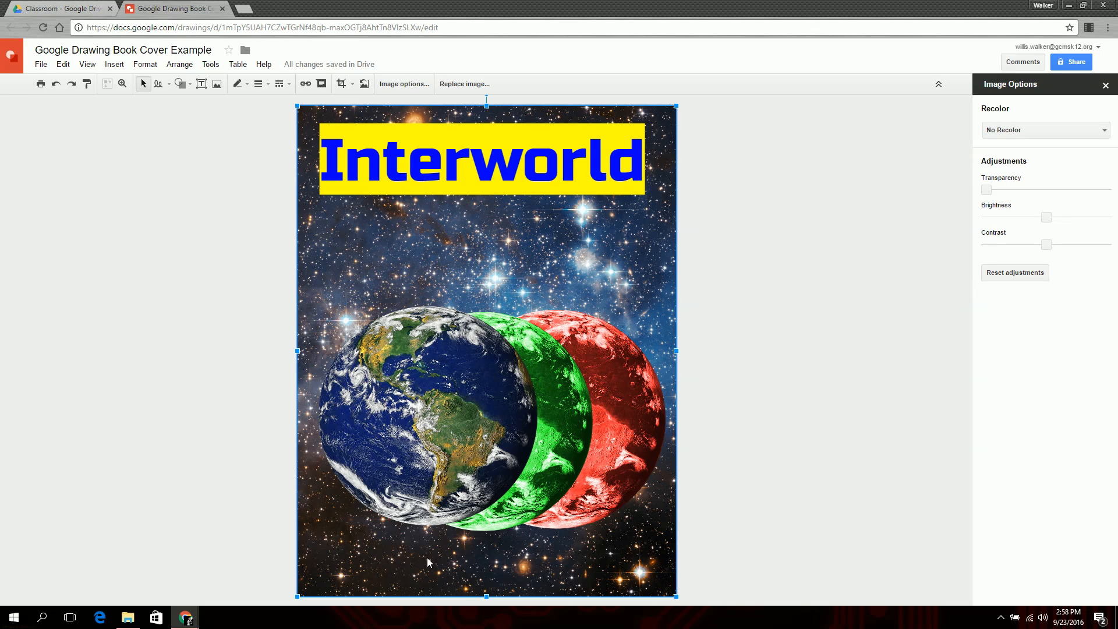
pyautogui.click(1001, 617)
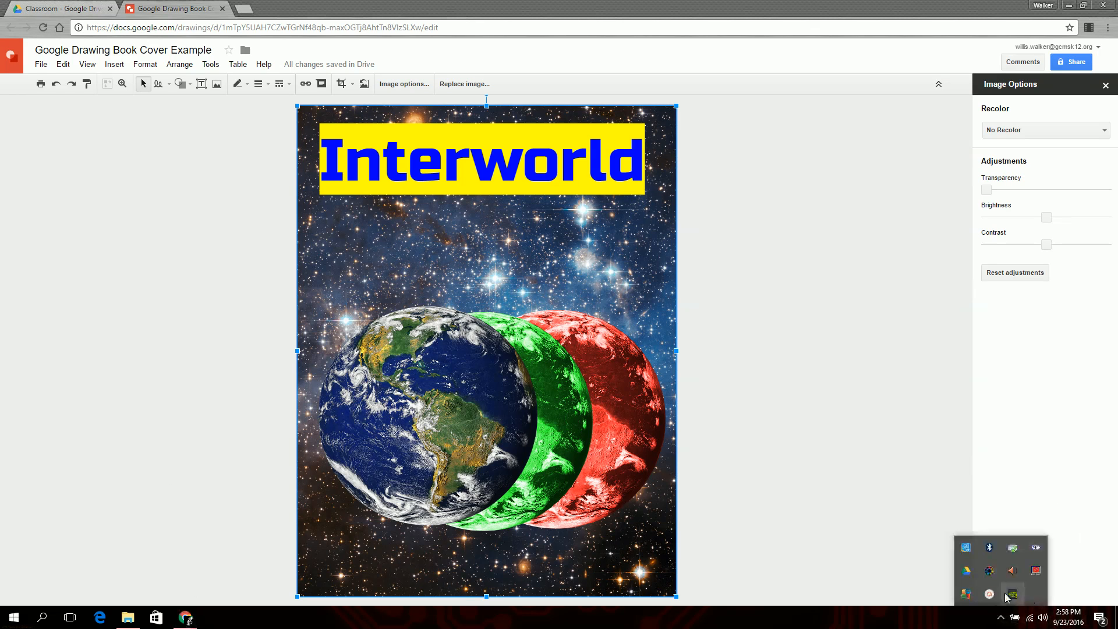